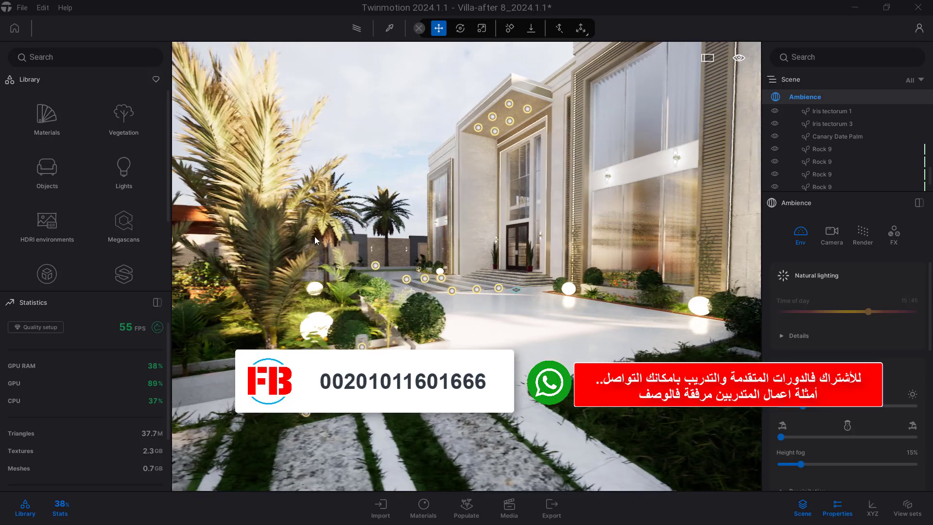
# Toggle the performance statistics panel on and off, leaving it hidden.
pyautogui.click(60, 510)
pyautogui.click(61, 512)
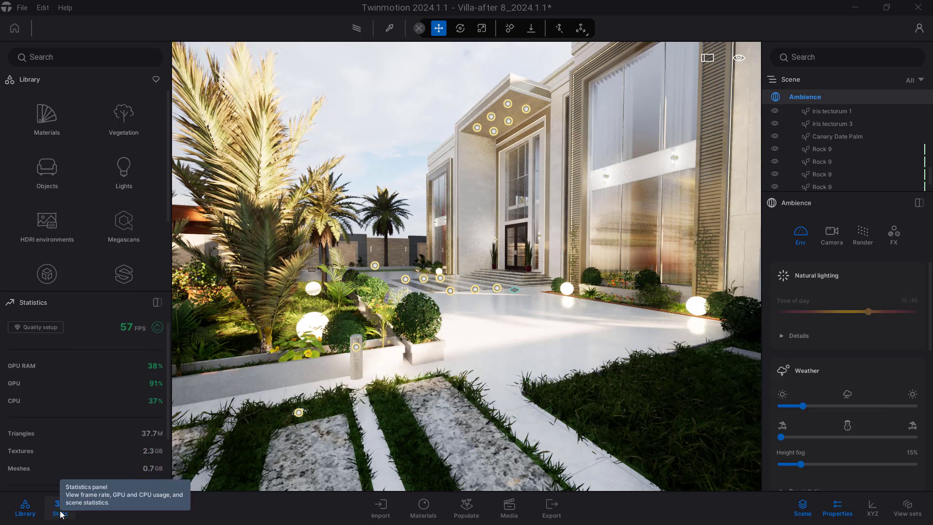
pyautogui.click(61, 513)
# In preferences, preview the Medium and Low quality presets, then confirm High.
pyautogui.click(43, 8)
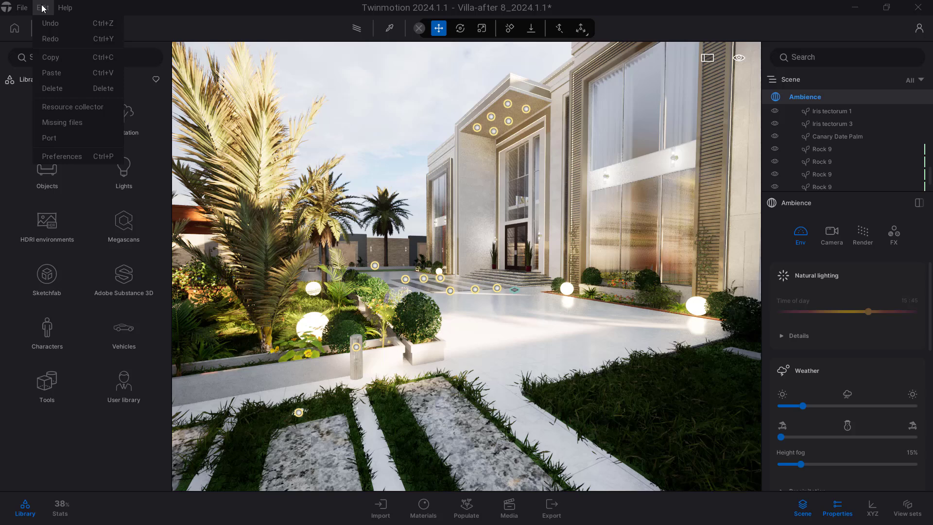
pyautogui.click(62, 157)
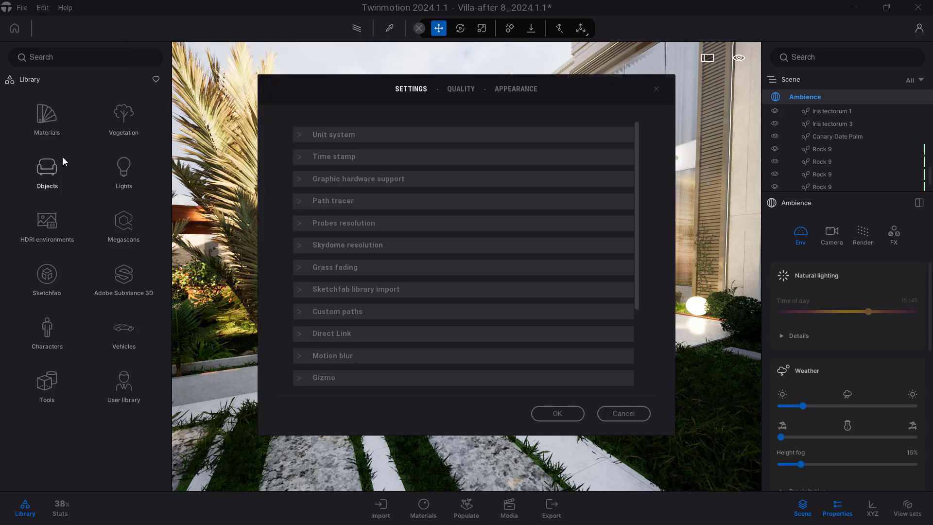
pyautogui.click(465, 92)
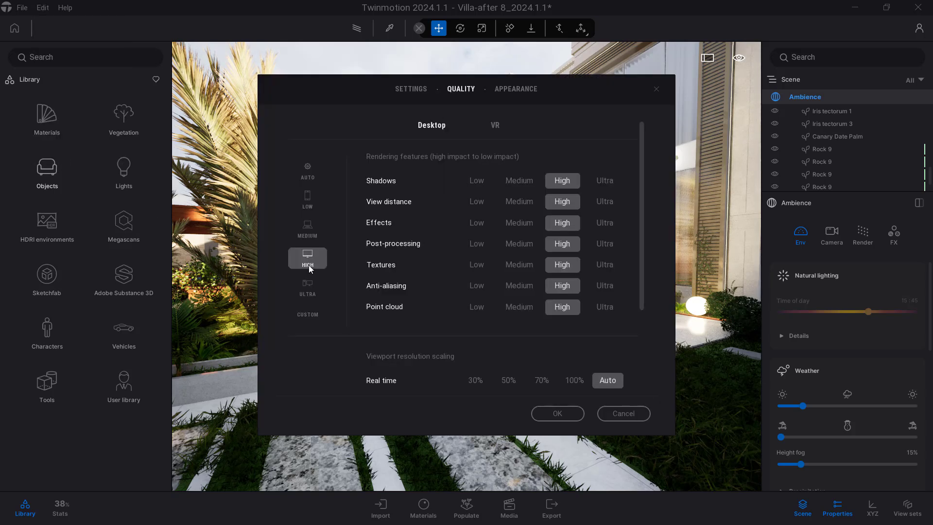
pyautogui.click(307, 229)
pyautogui.click(310, 204)
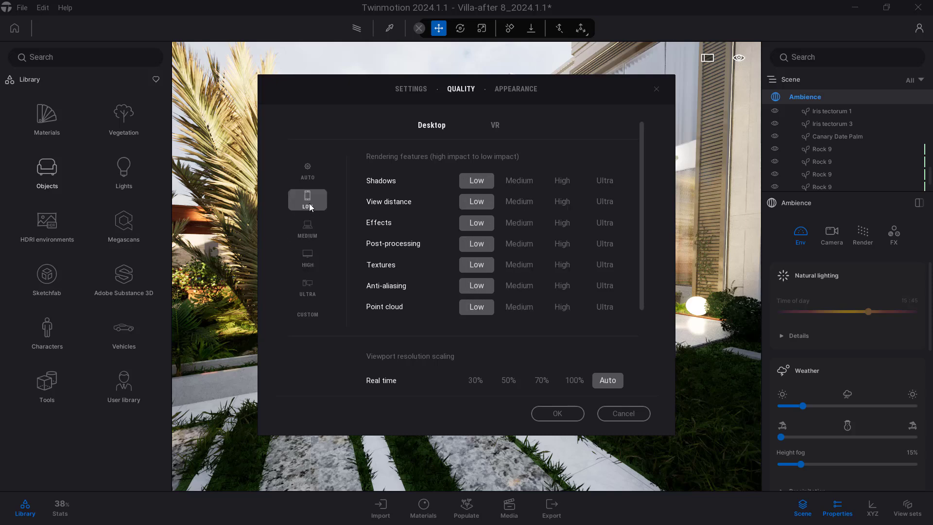
pyautogui.click(306, 258)
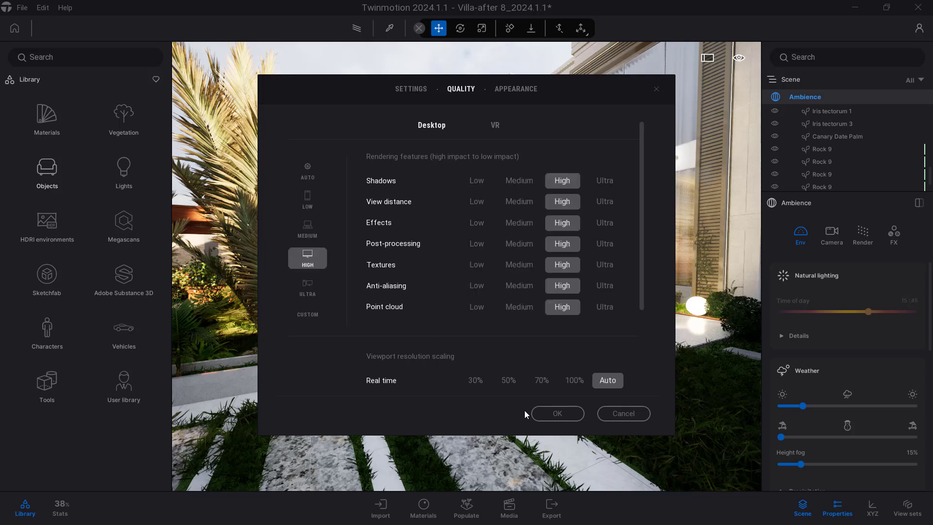
pyautogui.click(557, 413)
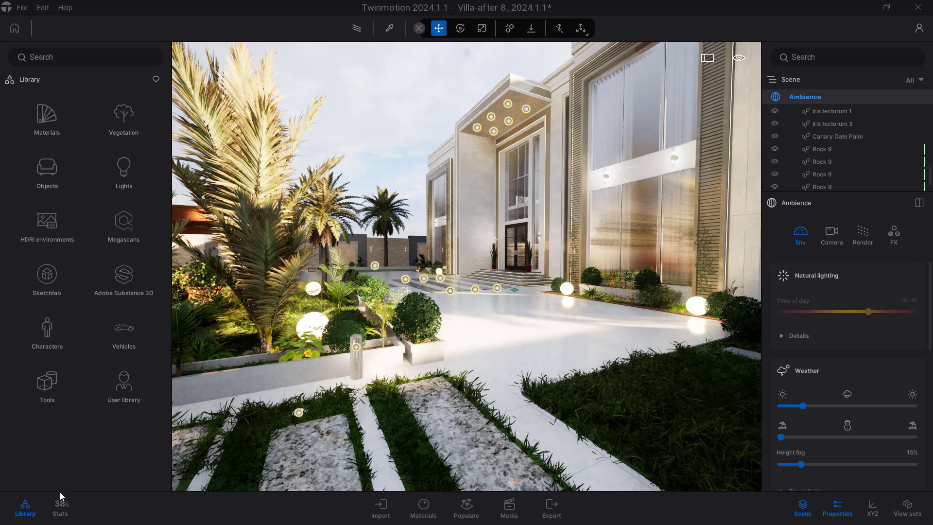
# Show the statistics panel and check quality setup, keeping High quality.
pyautogui.click(61, 508)
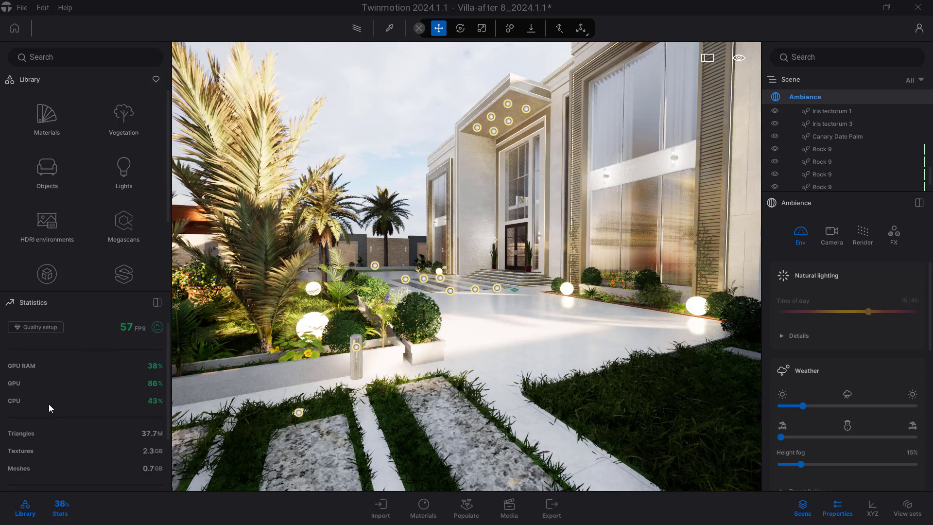
pyautogui.click(46, 327)
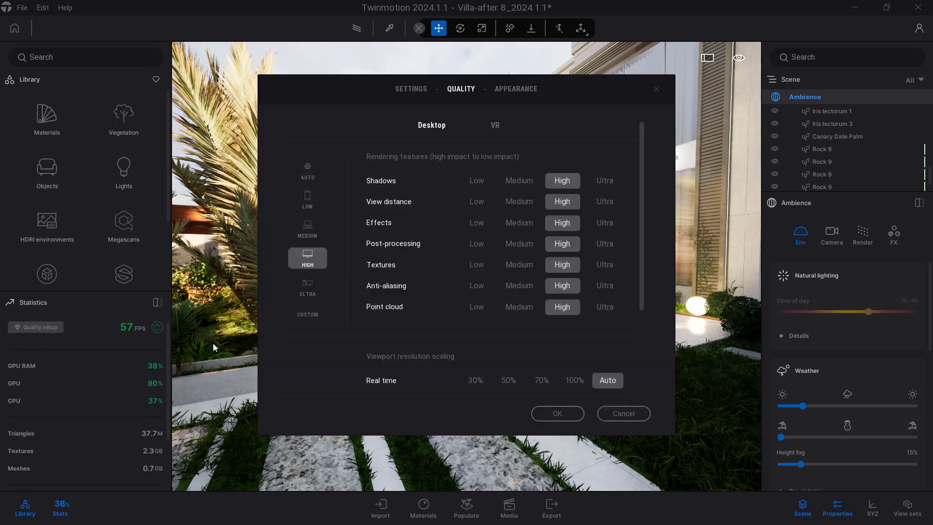
pyautogui.click(569, 415)
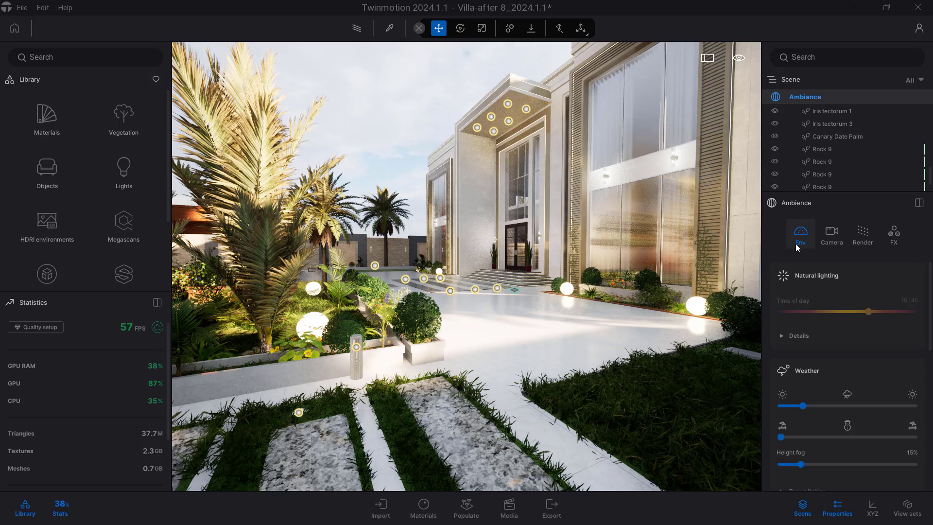
# Browse the HDRI environments library, then disable the HDRI environment lighting.
pyautogui.click(36, 226)
pyautogui.click(60, 508)
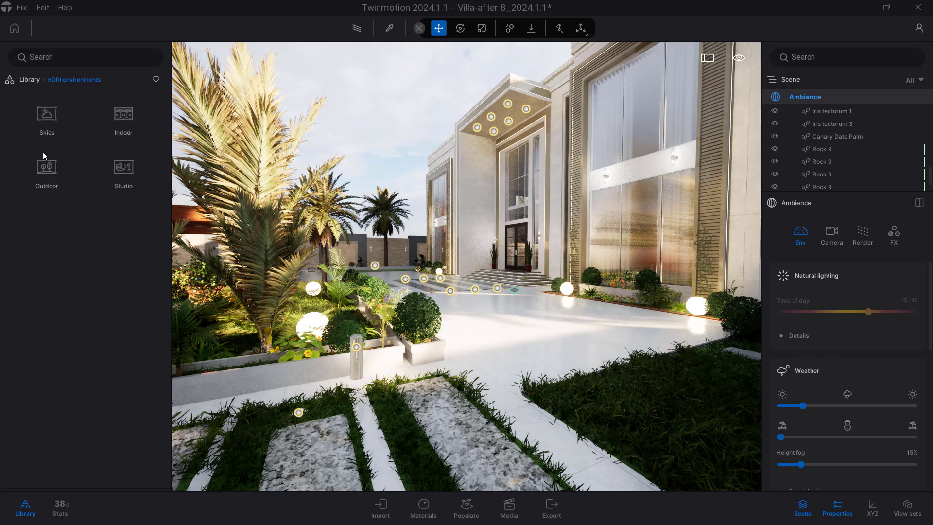
pyautogui.click(36, 81)
pyautogui.click(46, 234)
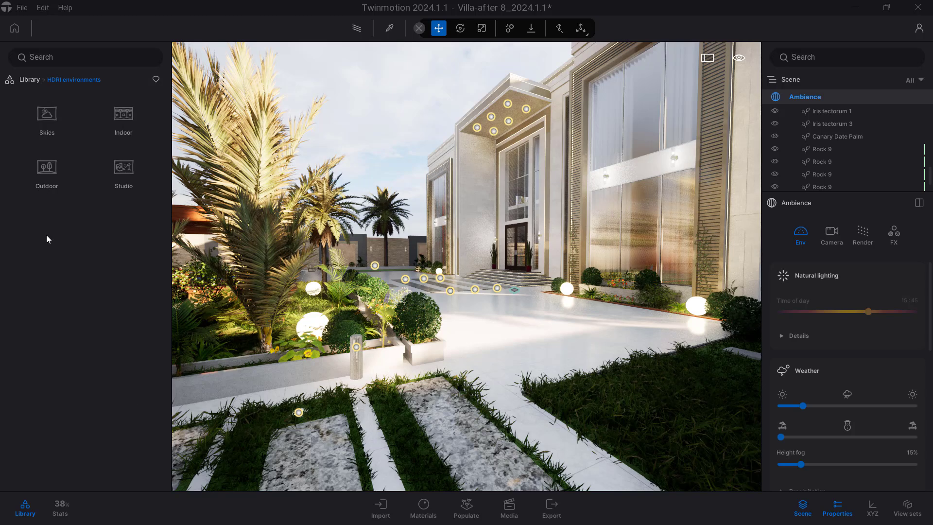
pyautogui.click(34, 80)
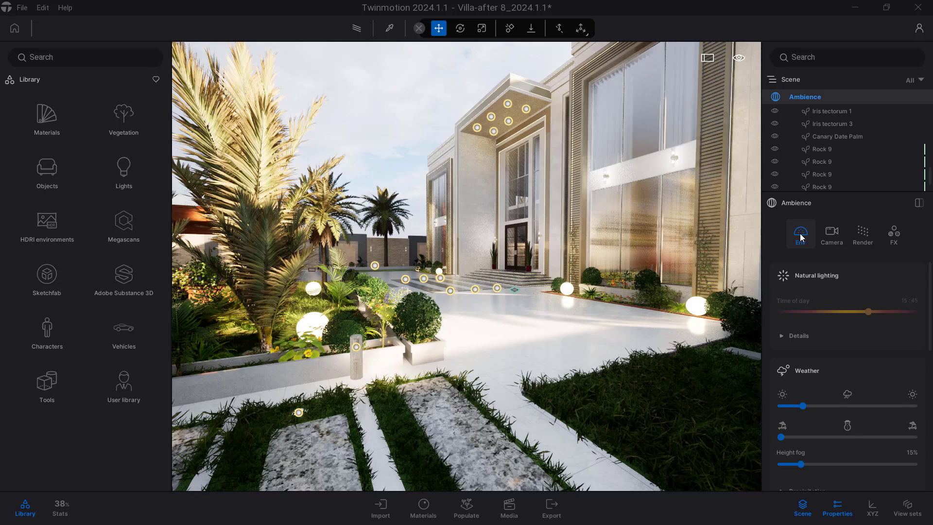
pyautogui.scroll(-3, 870, 375)
pyautogui.scroll(-2, 870, 371)
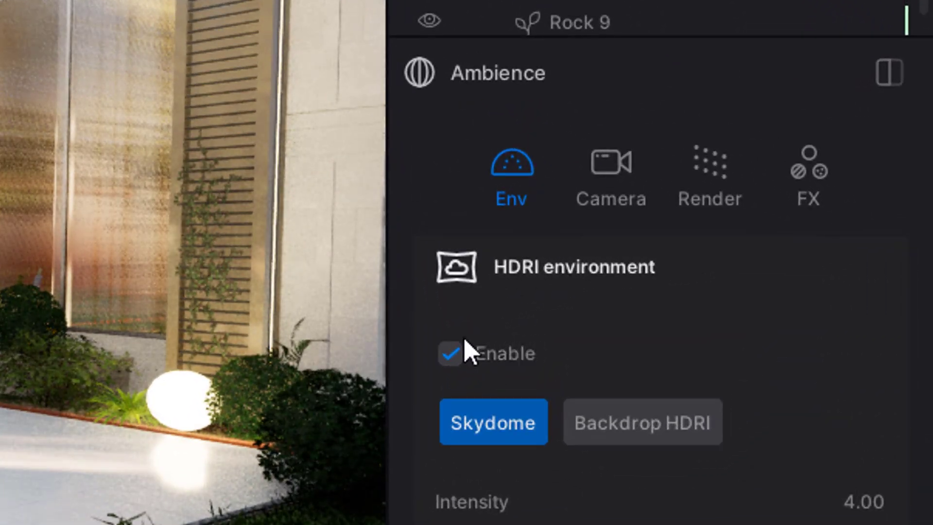
pyautogui.click(453, 354)
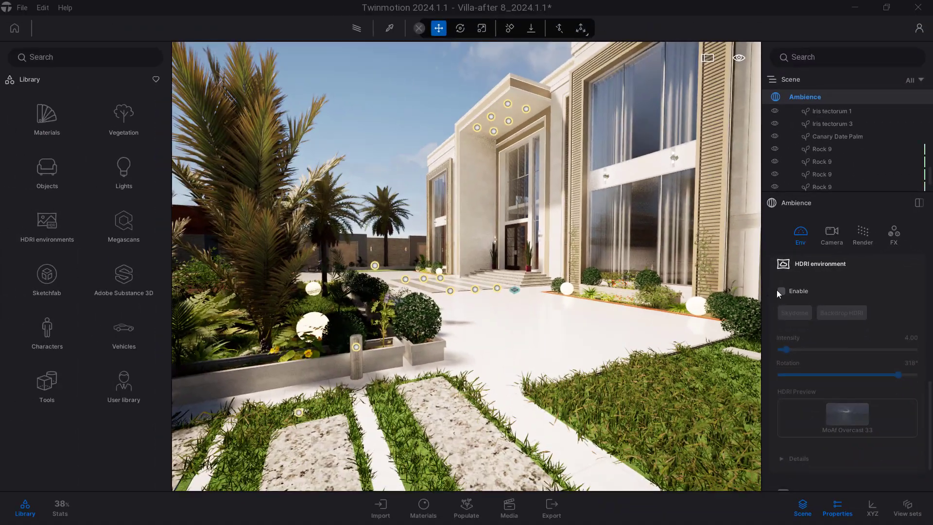
# Set the time of day to 14:52 for a clear afternoon sky.
pyautogui.moveTo(490, 175); pyautogui.dragTo(481, 184)
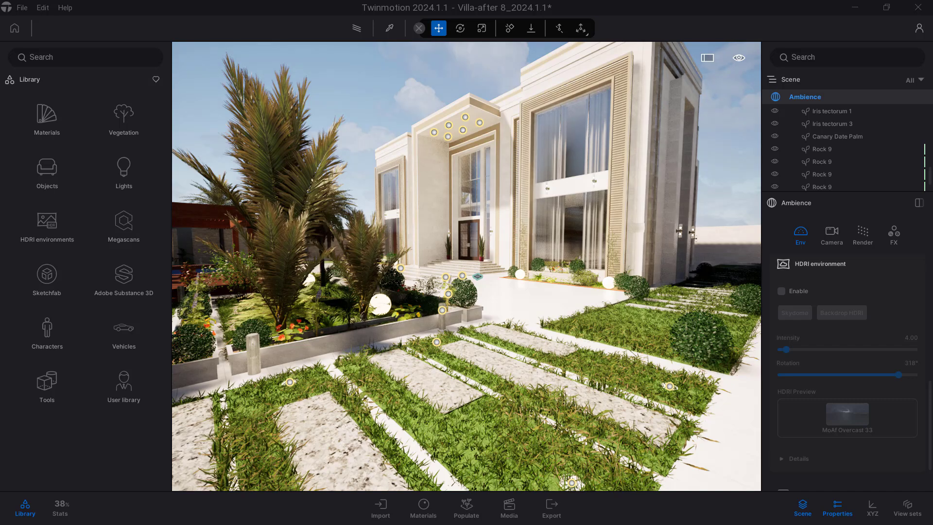
pyautogui.scroll(5, 843, 327)
pyautogui.scroll(3, 843, 327)
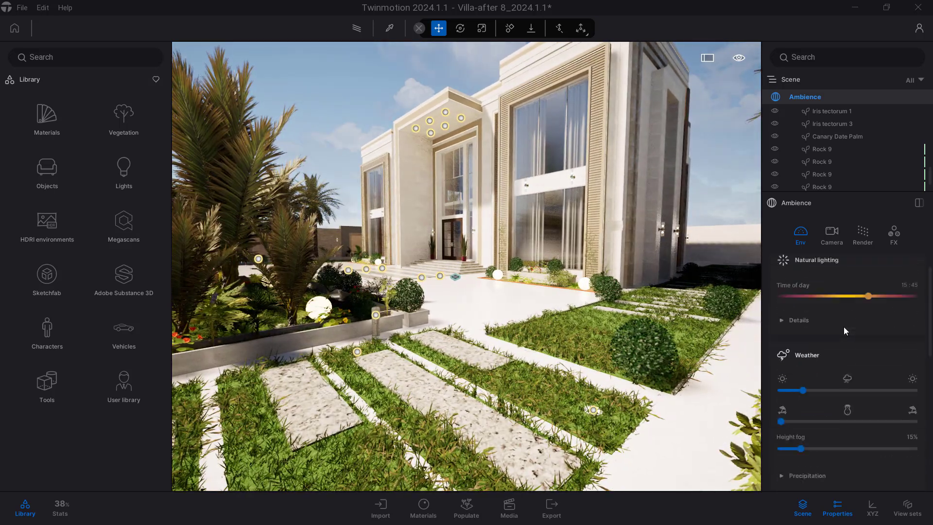
pyautogui.scroll(1, 844, 327)
pyautogui.moveTo(868, 312)
pyautogui.mouseDown()
pyautogui.moveTo(821, 316)
pyautogui.moveTo(864, 316)
pyautogui.mouseUp()
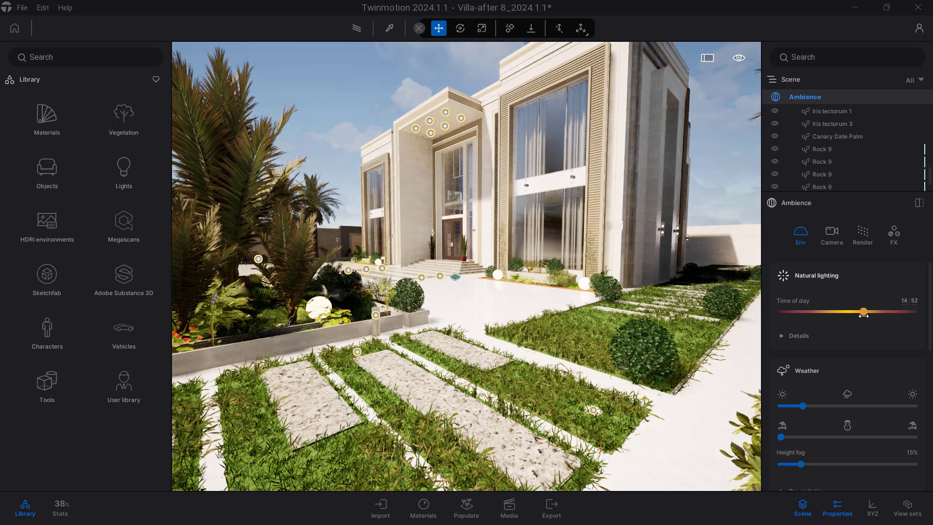
# Rotate the Location panel's Sun - North offset slider to 122°.
pyautogui.scroll(-2, 853, 348)
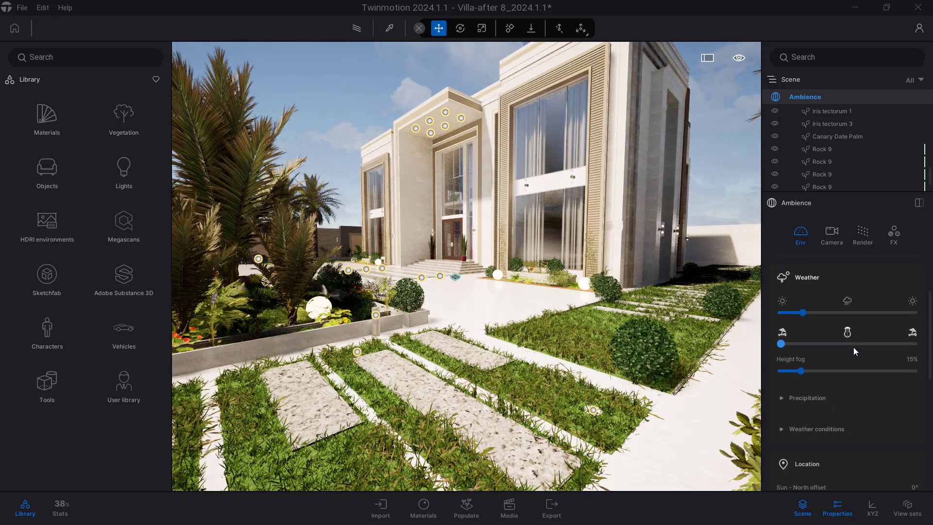
pyautogui.scroll(-3, 854, 345)
pyautogui.scroll(-1, 853, 345)
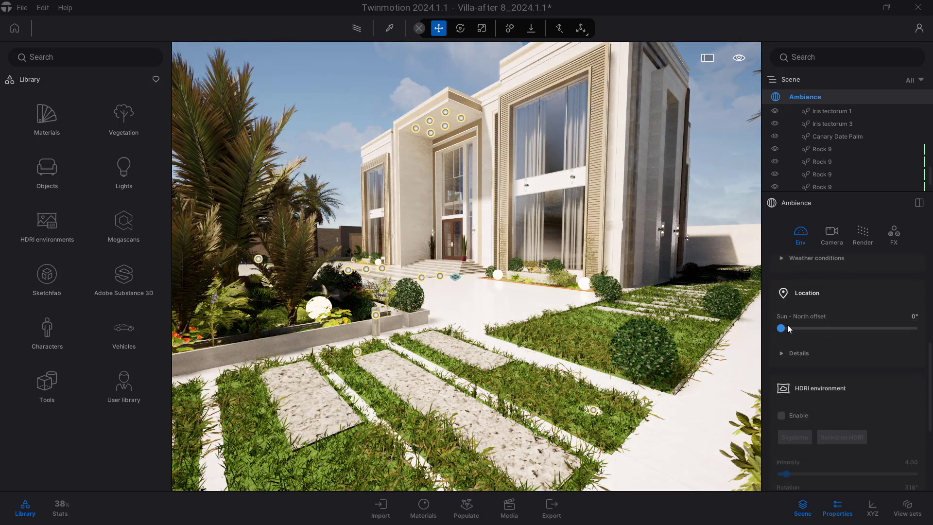
pyautogui.moveTo(781, 328)
pyautogui.mouseDown()
pyautogui.moveTo(900, 328)
pyautogui.moveTo(806, 328)
pyautogui.moveTo(828, 328)
pyautogui.mouseUp()
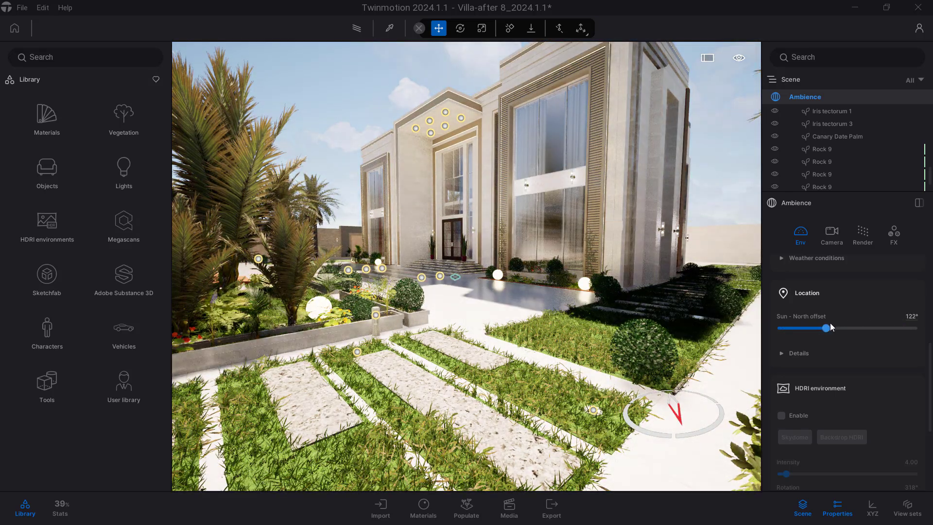
pyautogui.scroll(3, 830, 322)
pyautogui.scroll(2, 830, 322)
pyautogui.scroll(-3, 826, 340)
pyautogui.scroll(3, 824, 355)
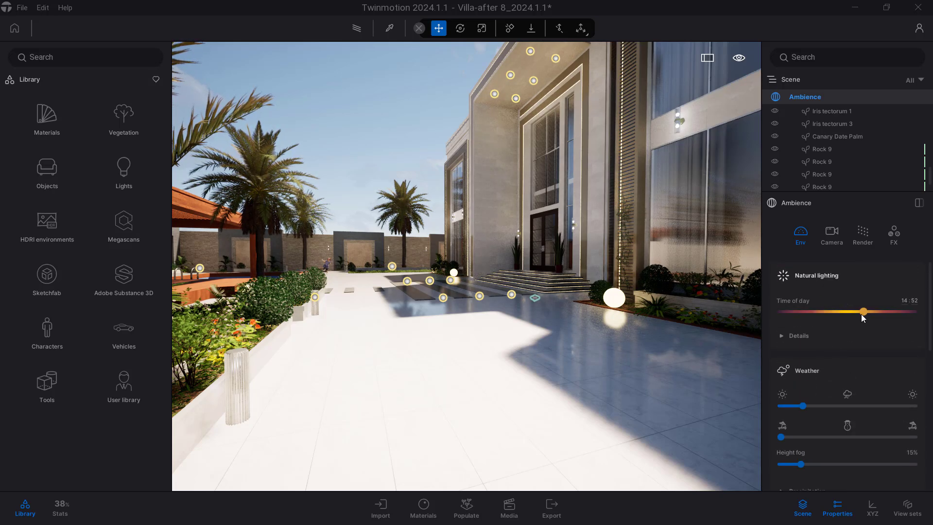
pyautogui.scroll(-3, 861, 314)
pyautogui.scroll(-1, 835, 348)
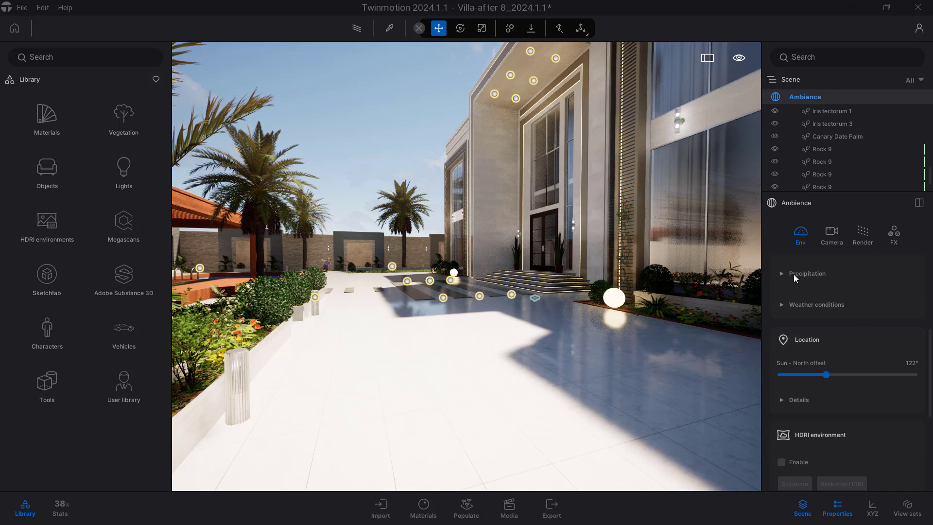
# Extend the shadow distance to 1376m and switch rendering to Path tracer.
pyautogui.click(865, 237)
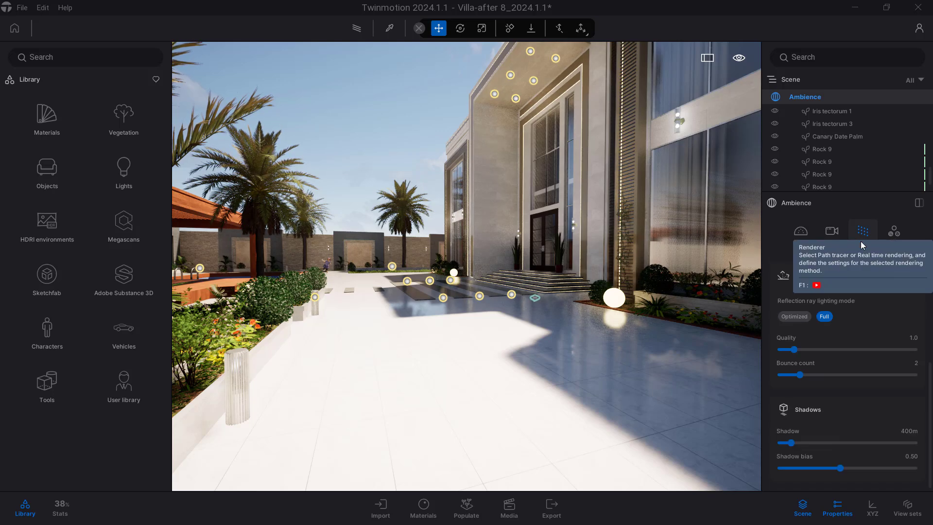
pyautogui.scroll(-2, 851, 319)
pyautogui.scroll(3, 850, 317)
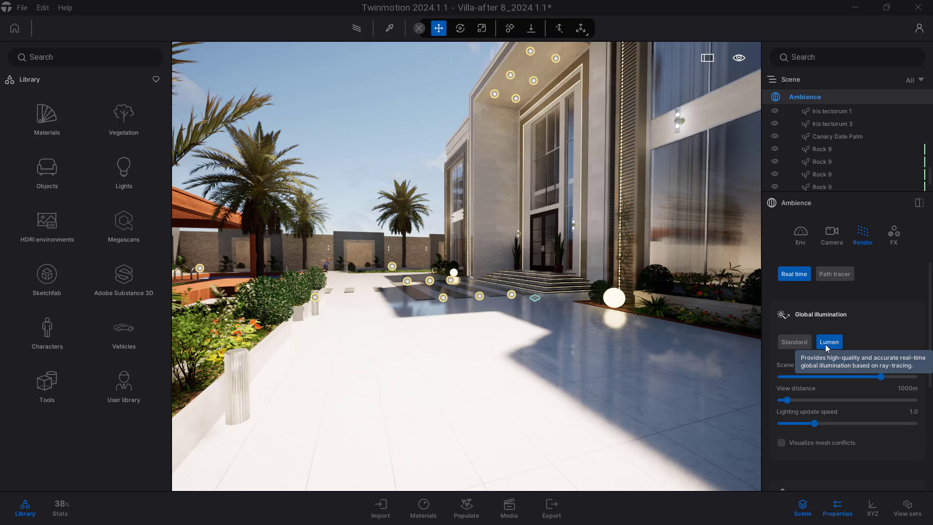
pyautogui.scroll(3, 474, 335)
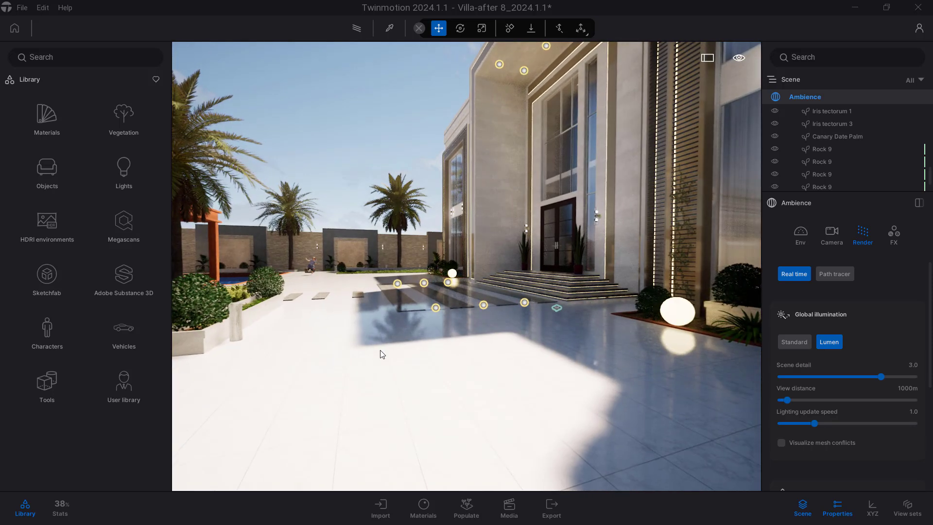
pyautogui.scroll(-1, 859, 363)
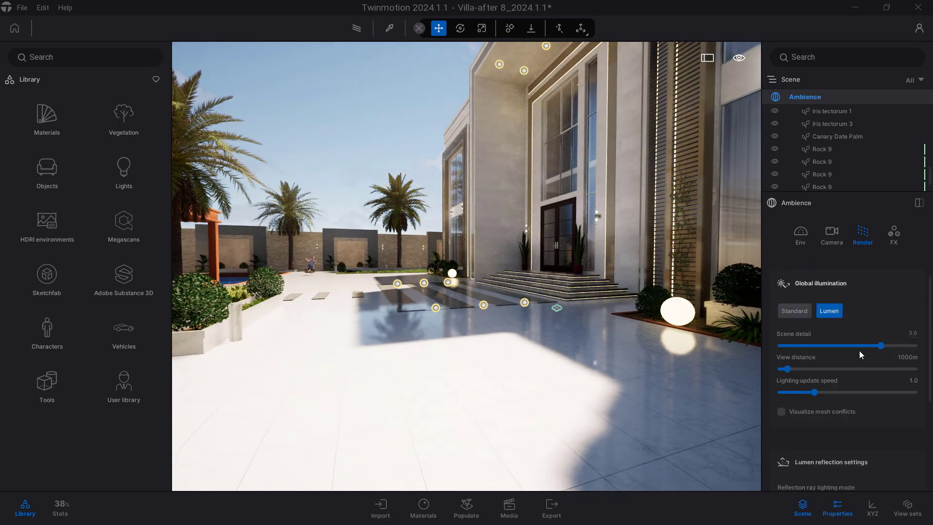
pyautogui.scroll(-3, 859, 351)
pyautogui.scroll(-2, 860, 351)
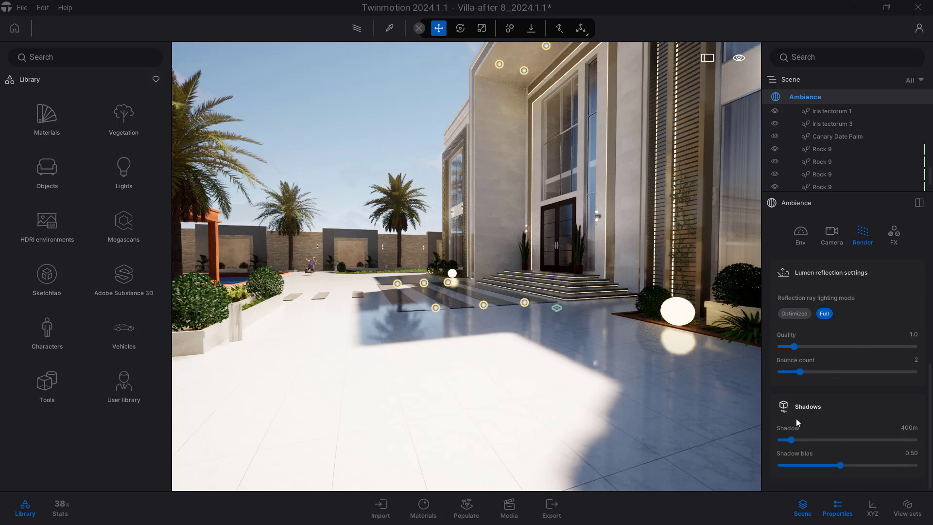
pyautogui.moveTo(782, 437)
pyautogui.mouseDown()
pyautogui.moveTo(800, 440)
pyautogui.moveTo(766, 445)
pyautogui.moveTo(800, 445)
pyautogui.mouseUp()
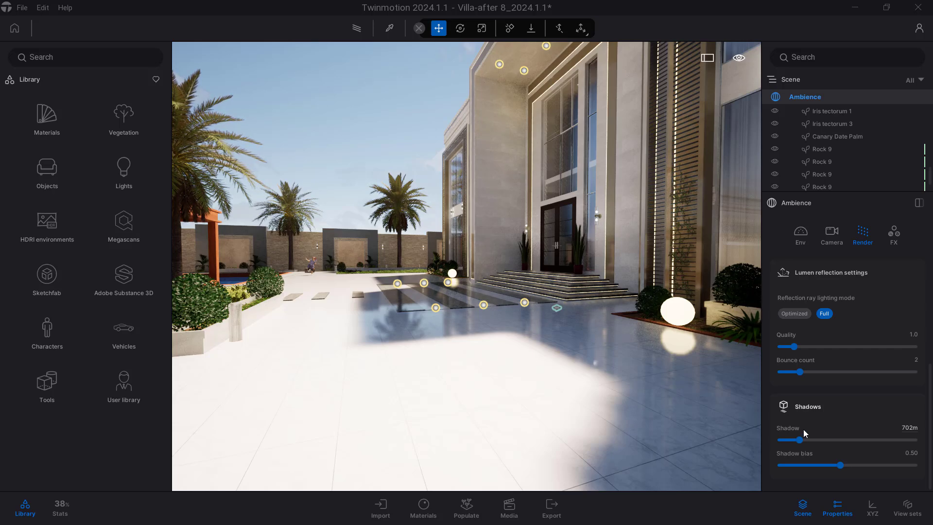
pyautogui.scroll(5, 801, 350)
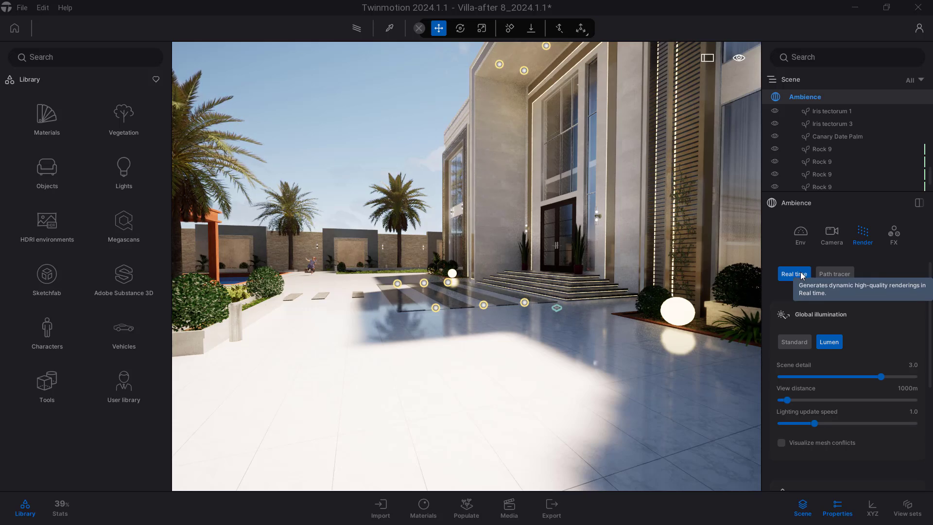
pyautogui.click(826, 273)
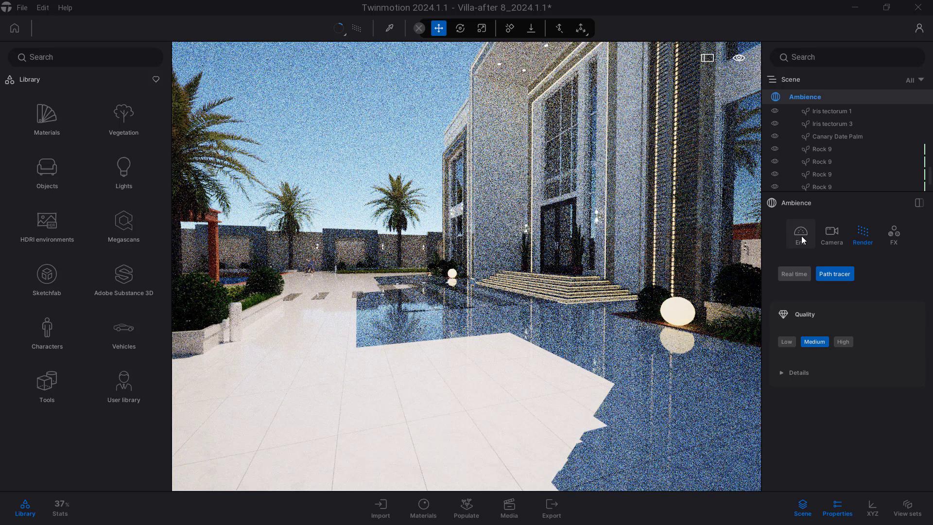
# Expand Natural lighting details and raise the sun size from 0.00 to 2.32.
pyautogui.click(801, 236)
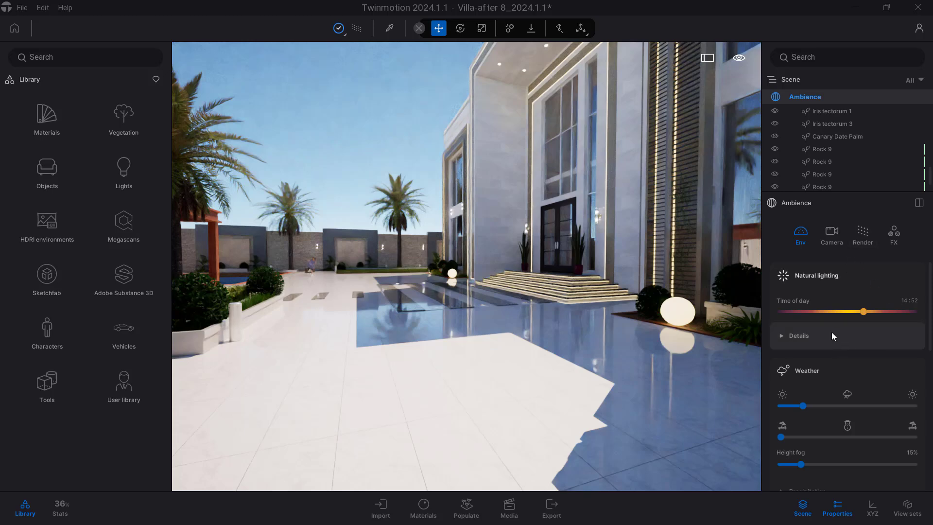
pyautogui.click(803, 336)
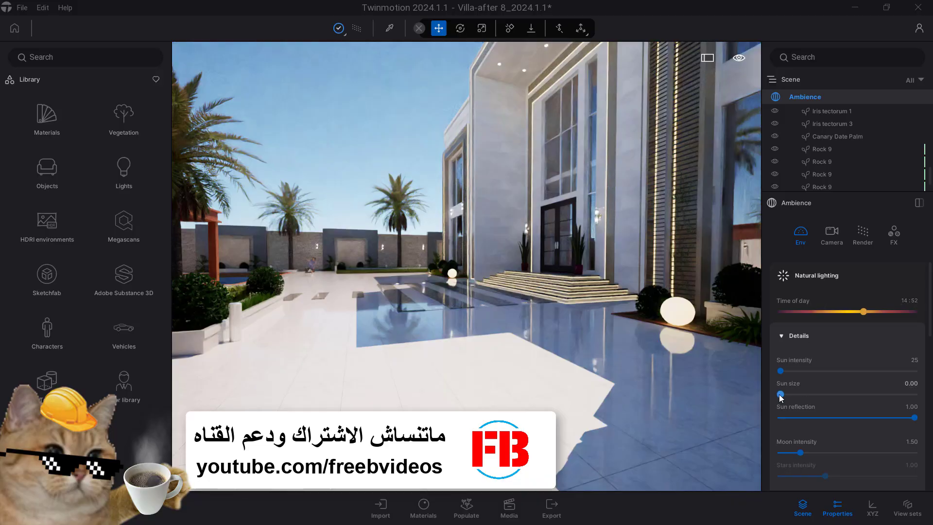
pyautogui.moveTo(784, 394)
pyautogui.mouseDown()
pyautogui.moveTo(831, 393)
pyautogui.moveTo(797, 394)
pyautogui.mouseUp()
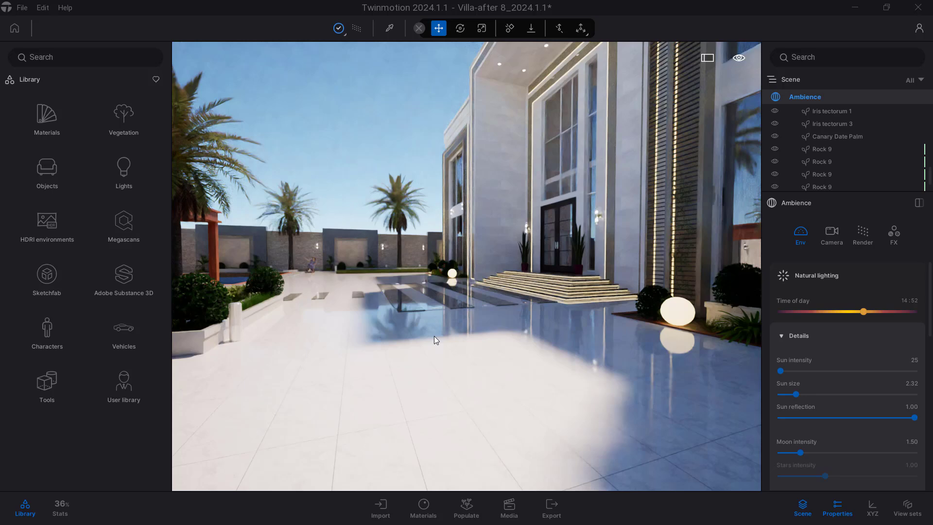
# Switch back to Real time rendering and extend the shadow distance to 2031m.
pyautogui.click(861, 240)
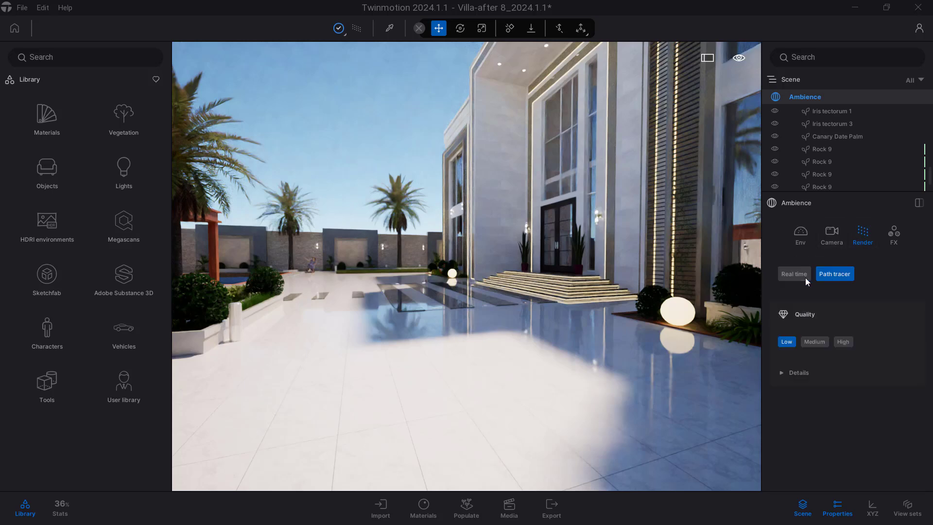
pyautogui.click(802, 279)
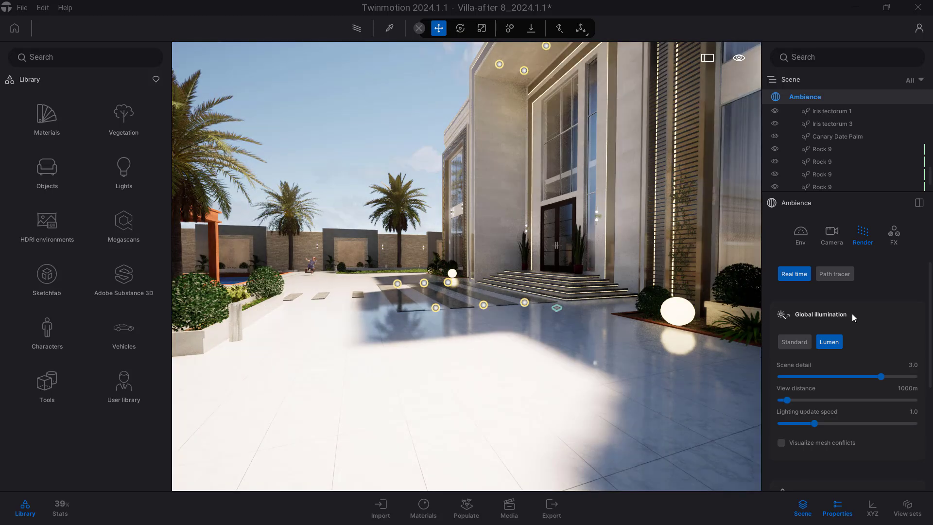
pyautogui.scroll(-3, 852, 317)
pyautogui.scroll(-1, 853, 317)
pyautogui.scroll(-2, 852, 318)
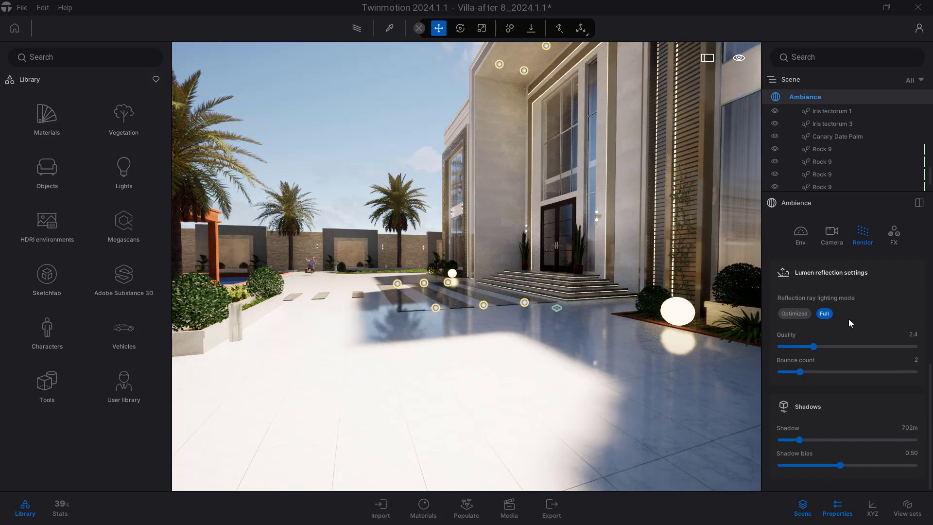
pyautogui.moveTo(793, 439)
pyautogui.mouseDown()
pyautogui.moveTo(874, 439)
pyautogui.moveTo(805, 439)
pyautogui.mouseUp()
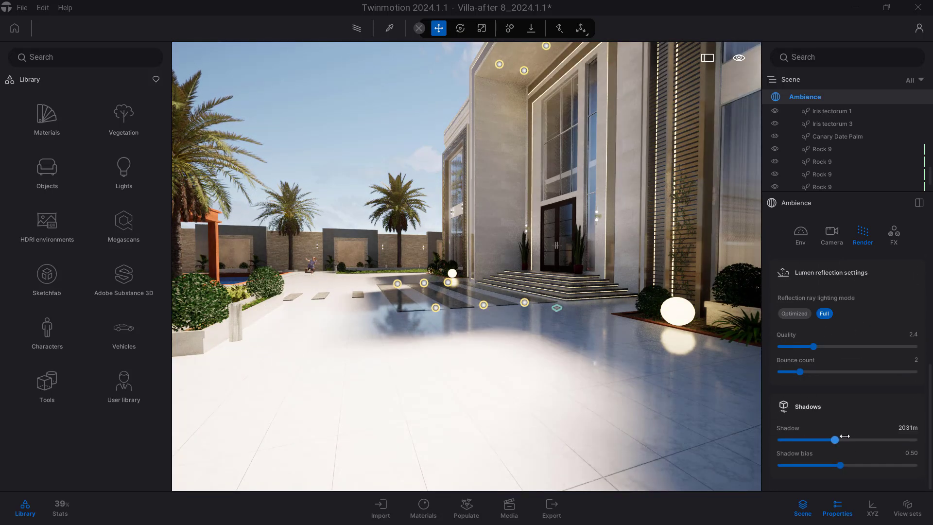
# Move the camera toward the villa entrance and raise ambient light to 1.30.
pyautogui.click(801, 244)
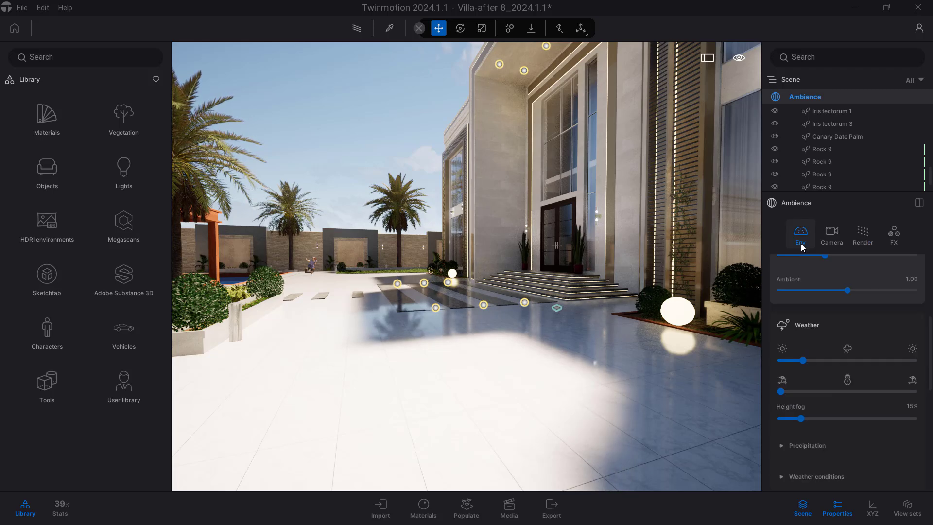
pyautogui.scroll(-3, 830, 323)
pyautogui.scroll(1, 830, 328)
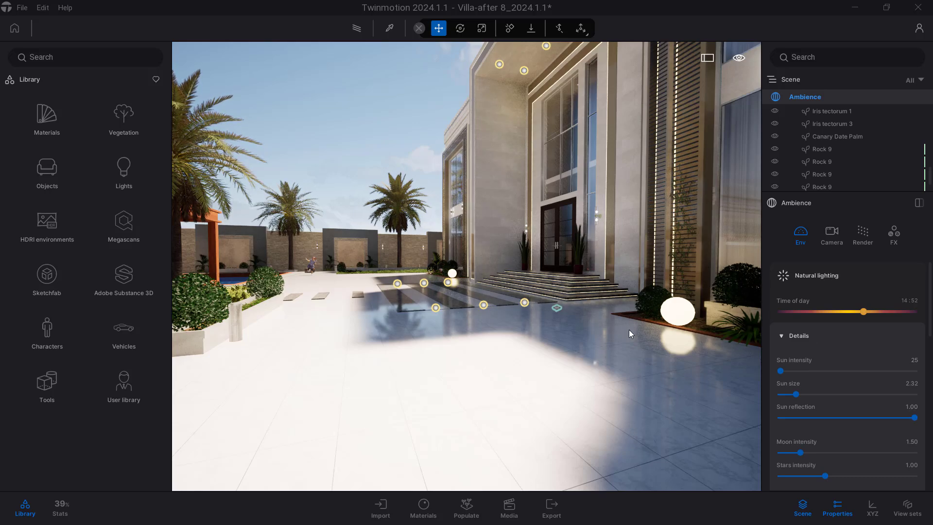
pyautogui.moveTo(579, 324); pyautogui.dragTo(811, 413, button='middle')
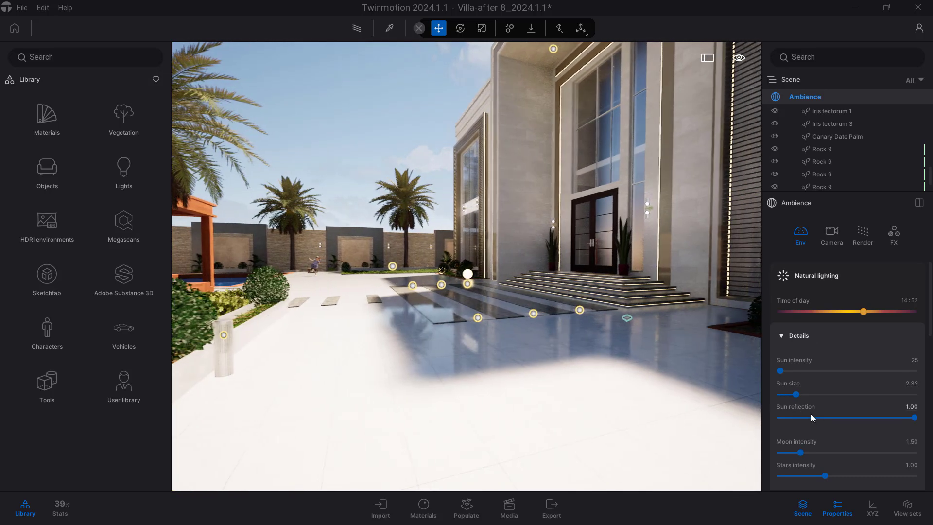
pyautogui.press('Up')
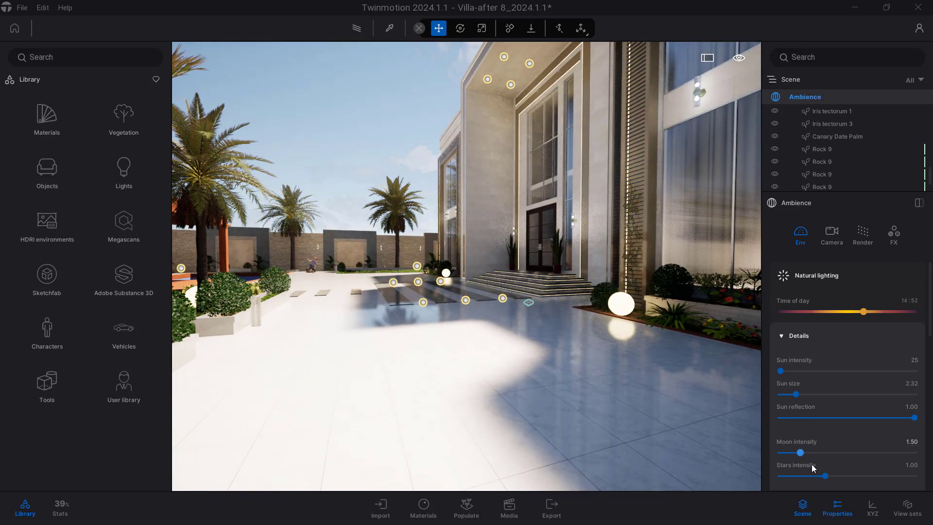
pyautogui.scroll(-2, 812, 460)
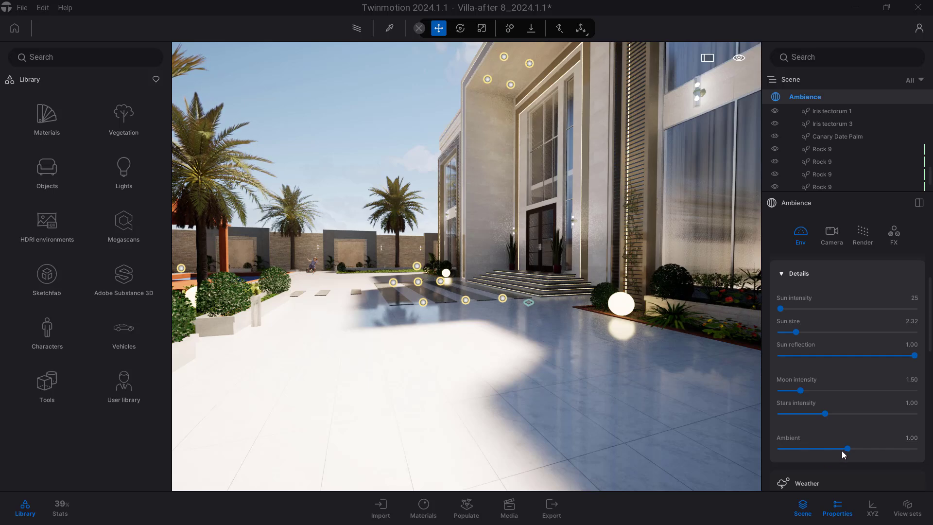
pyautogui.moveTo(848, 449)
pyautogui.mouseDown()
pyautogui.moveTo(913, 453)
pyautogui.moveTo(867, 449)
pyautogui.mouseUp()
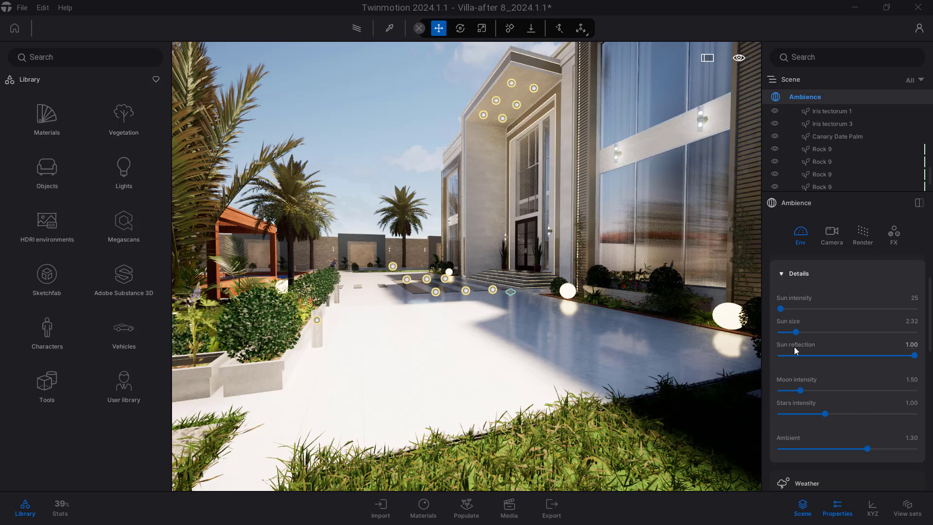
# Preview a cloudier sky, then return the weather to fully clear and sunny.
pyautogui.scroll(-2, 810, 365)
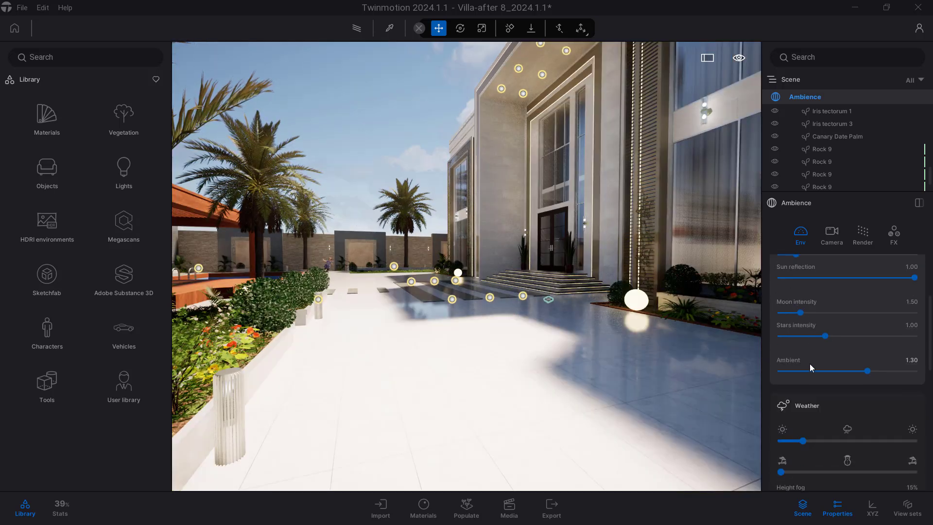
pyautogui.scroll(-2, 810, 364)
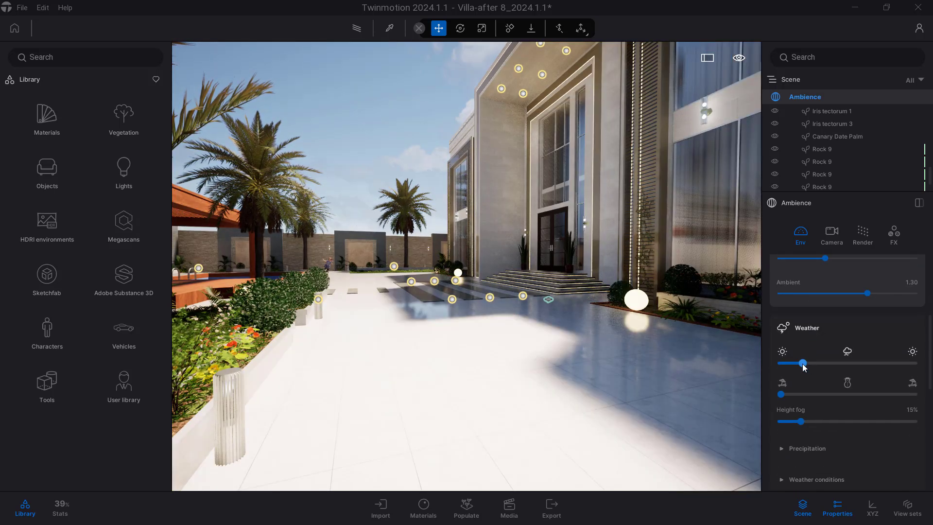
pyautogui.moveTo(803, 364)
pyautogui.mouseDown()
pyautogui.moveTo(781, 364)
pyautogui.moveTo(843, 364)
pyautogui.moveTo(831, 363)
pyautogui.mouseUp()
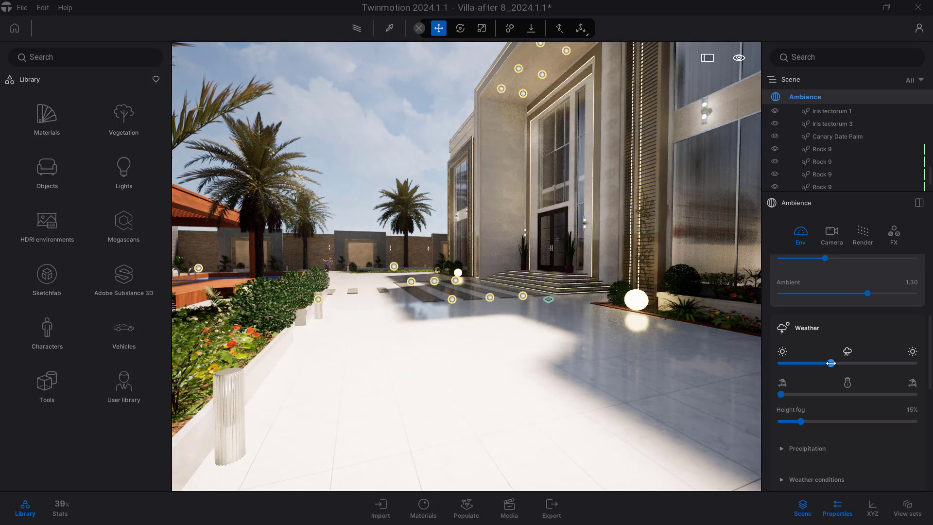
pyautogui.moveTo(831, 363)
pyautogui.mouseDown()
pyautogui.moveTo(929, 364)
pyautogui.moveTo(781, 363)
pyautogui.mouseUp()
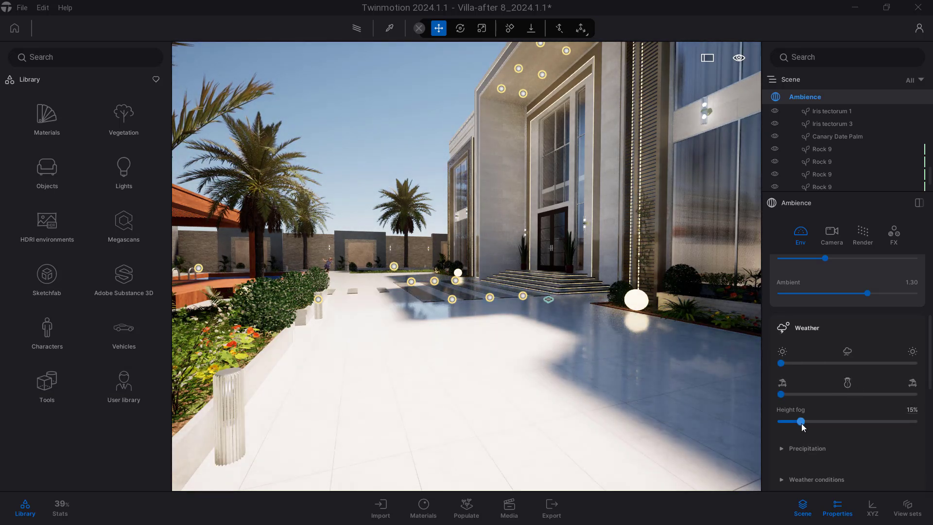
# Raise height fog to 72% to preview it, then set it to 0%.
pyautogui.moveTo(800, 422); pyautogui.dragTo(876, 422)
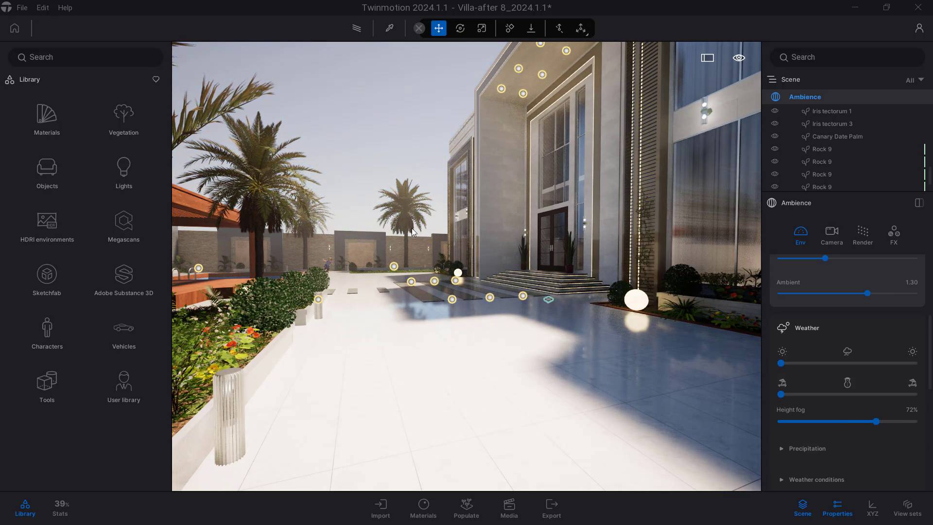
pyautogui.moveTo(877, 422); pyautogui.dragTo(781, 421)
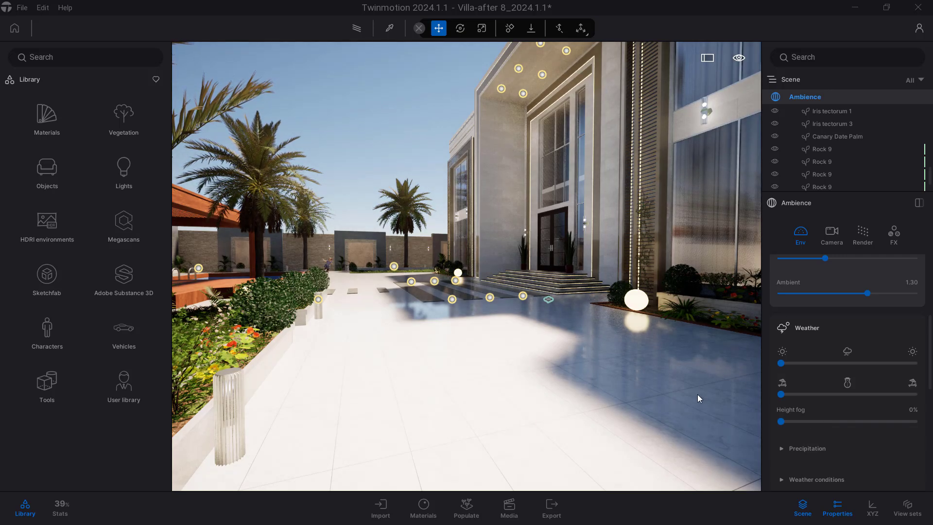
pyautogui.moveTo(732, 378); pyautogui.dragTo(758, 384)
pyautogui.scroll(-2, 799, 389)
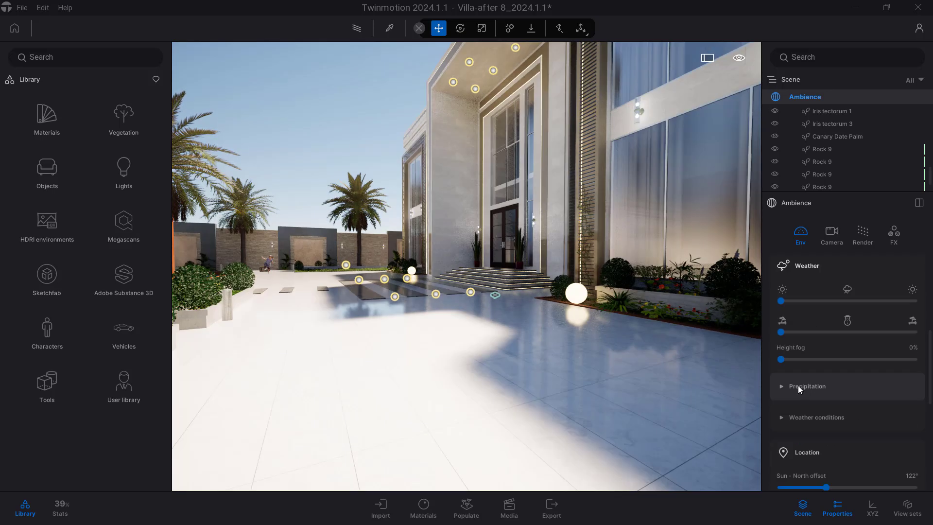
# Expand the precipitation settings, make the weather overcast, and turn toward the pergola.
pyautogui.click(798, 385)
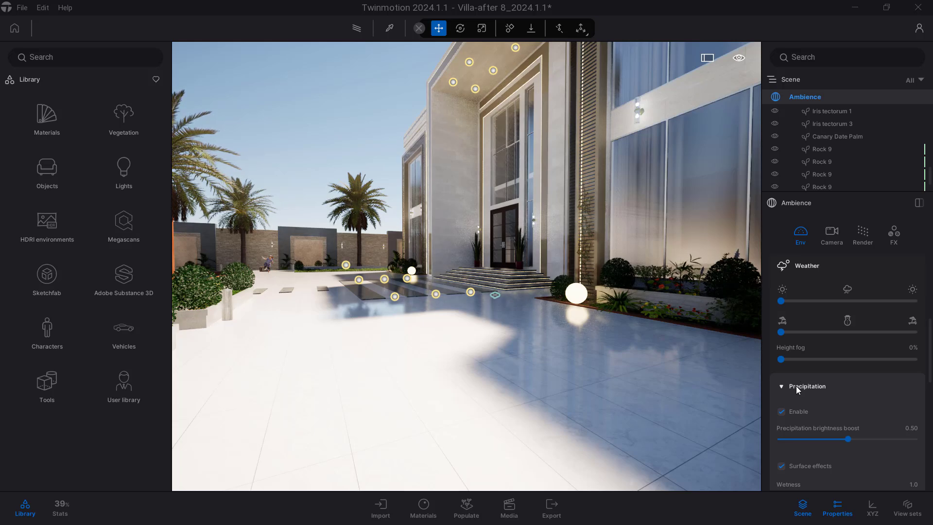
pyautogui.scroll(-1, 807, 383)
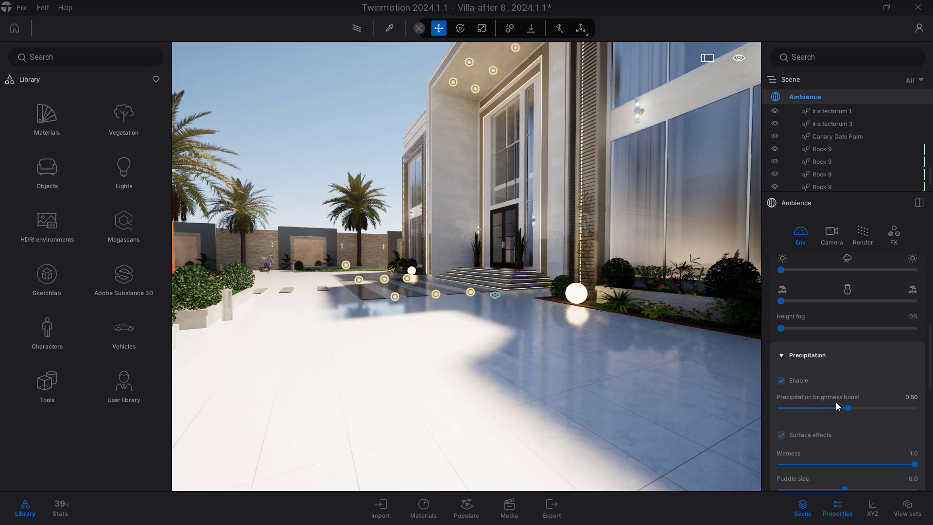
pyautogui.moveTo(781, 271); pyautogui.dragTo(837, 270)
pyautogui.press('Left')
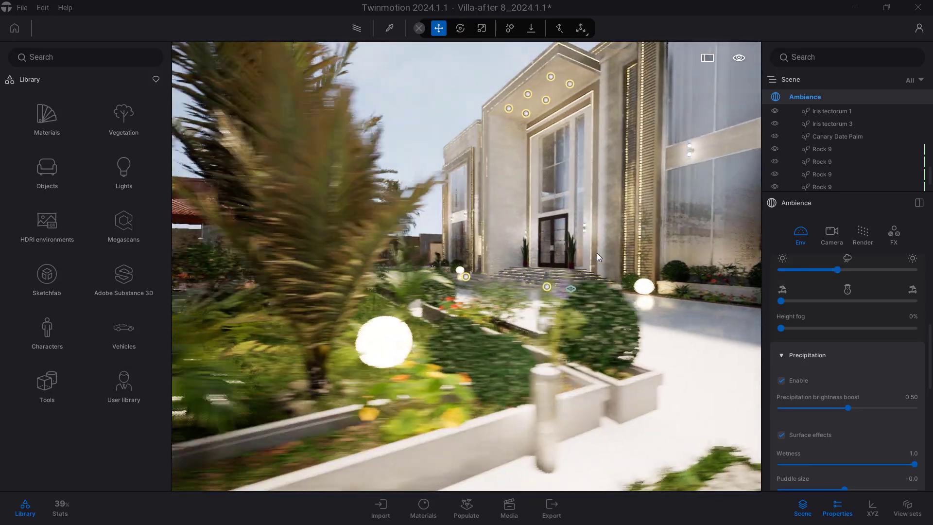
pyautogui.press('Left')
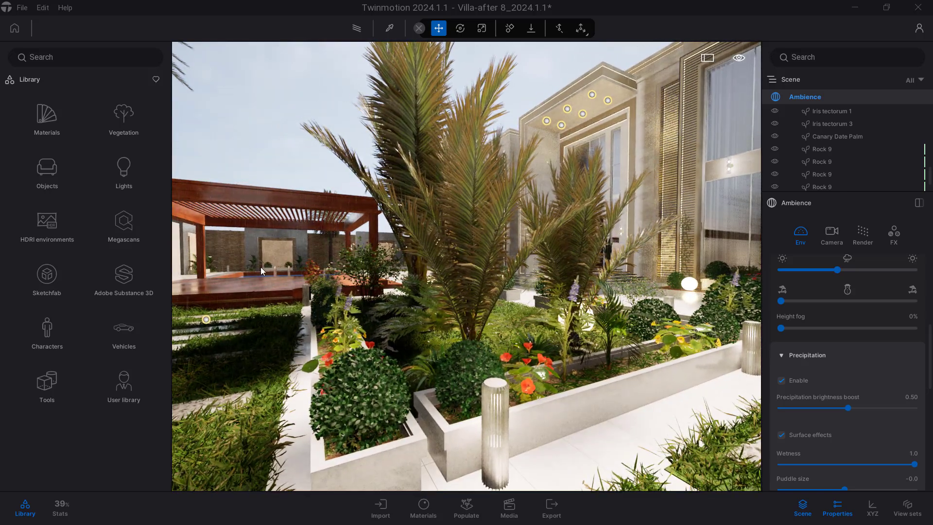
# Set precipitation brightness boost to 1.00, adjust surface wetness, and collapse Precipitation.
pyautogui.moveTo(853, 407); pyautogui.dragTo(914, 407)
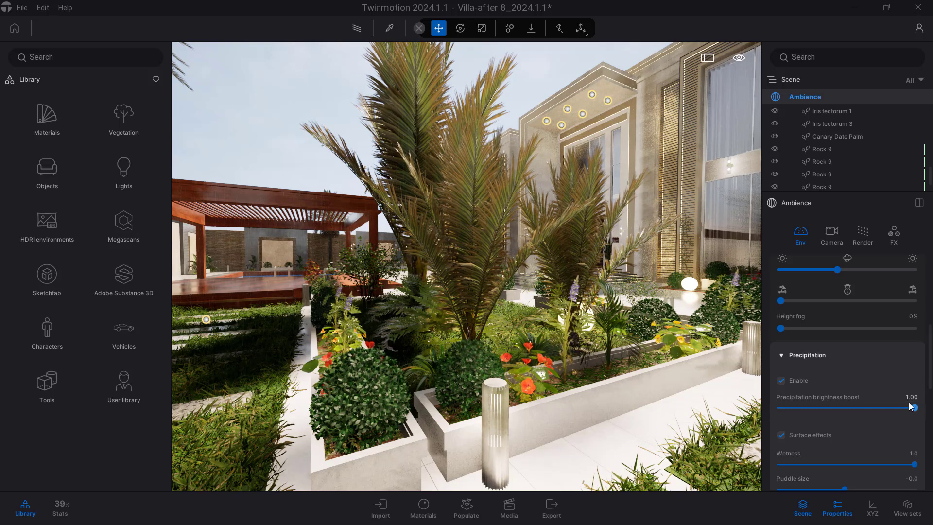
pyautogui.scroll(-2, 864, 392)
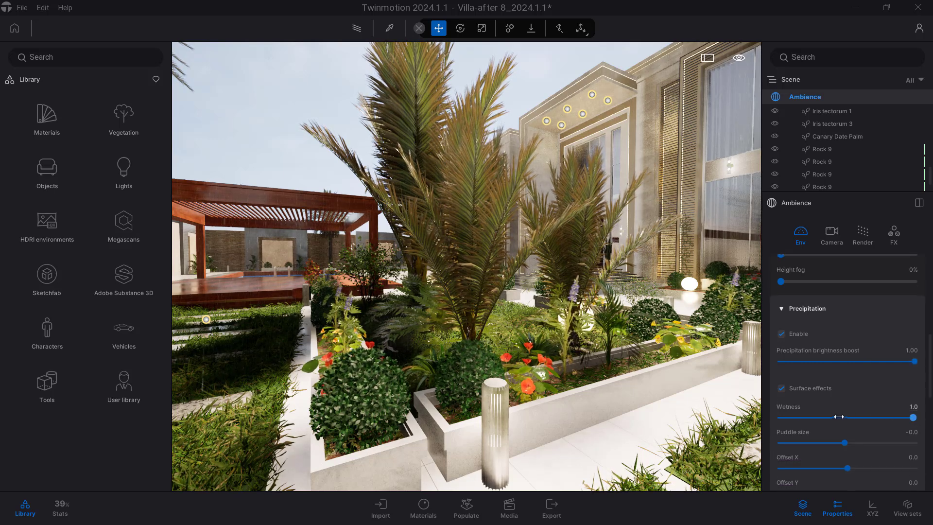
pyautogui.moveTo(839, 416)
pyautogui.mouseDown()
pyautogui.moveTo(803, 419)
pyautogui.moveTo(847, 423)
pyautogui.mouseUp()
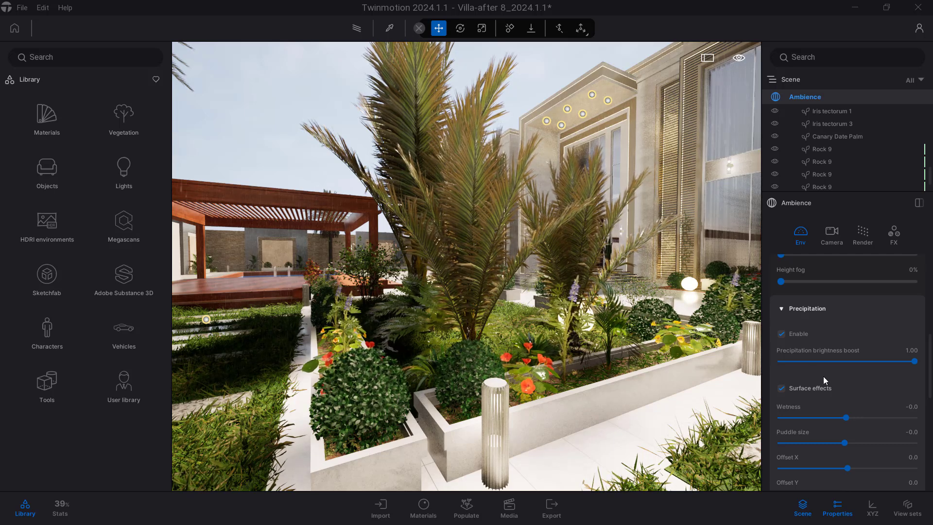
pyautogui.click(786, 307)
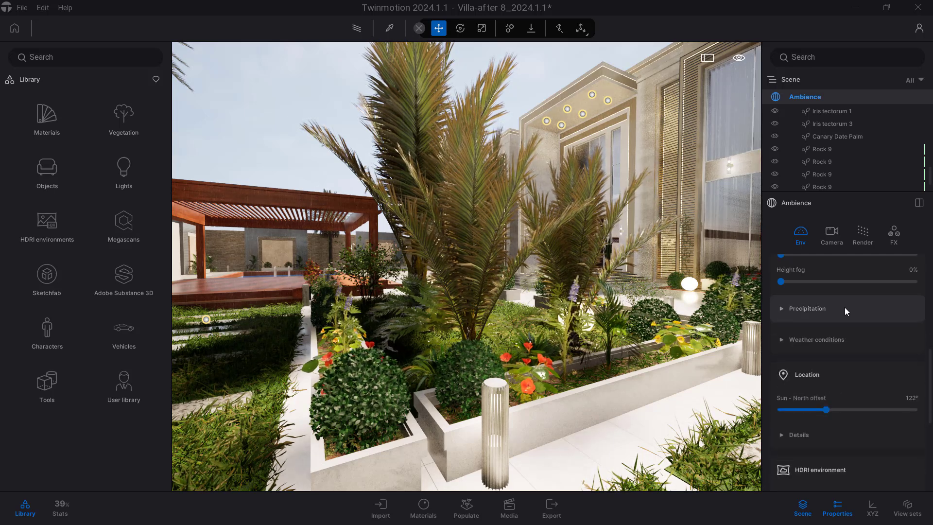
# Rotate the sun's north offset down from 122° toward 80°.
pyautogui.scroll(2, 845, 307)
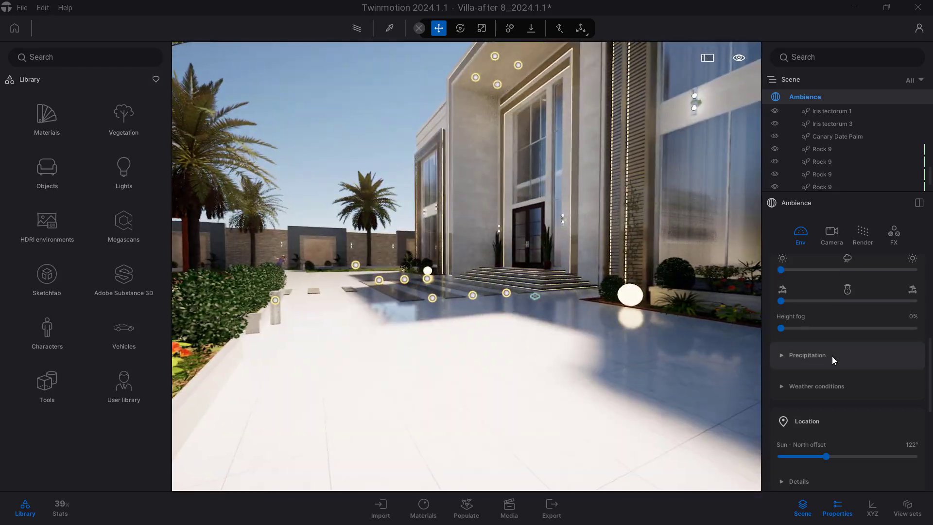
pyautogui.scroll(-2, 832, 356)
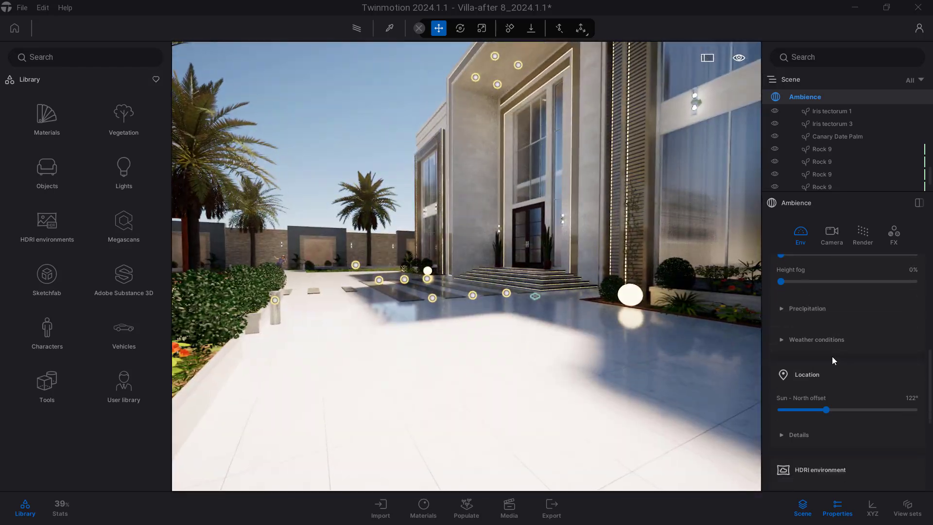
pyautogui.moveTo(826, 410)
pyautogui.mouseDown()
pyautogui.moveTo(810, 410)
pyautogui.moveTo(818, 410)
pyautogui.mouseUp()
# Expand the Horizon settings and swing the view toward the side garden wall.
pyautogui.scroll(-5, 825, 401)
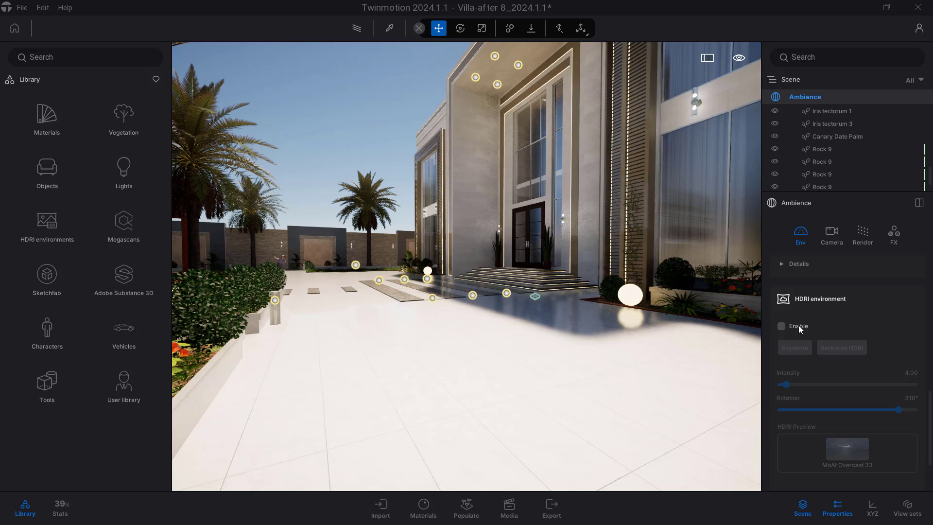
pyautogui.scroll(-2, 856, 384)
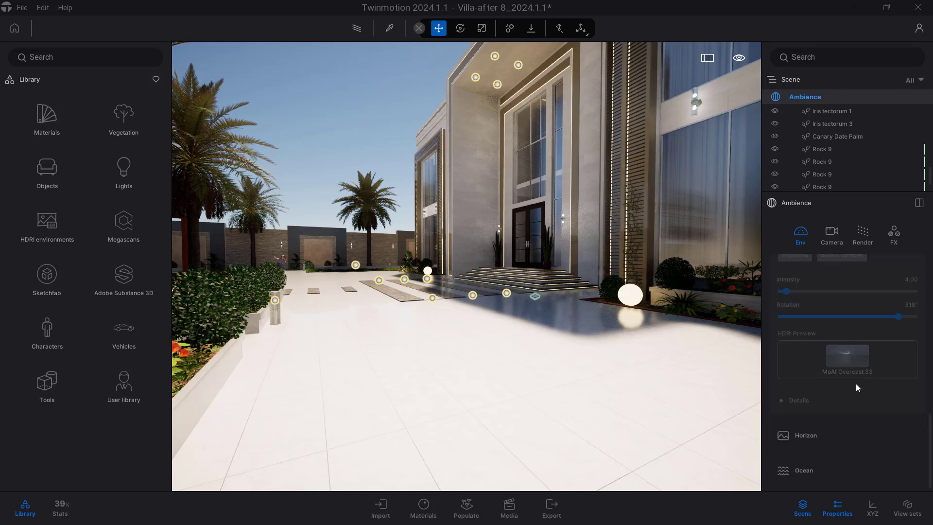
pyautogui.scroll(-1, 856, 383)
pyautogui.click(805, 430)
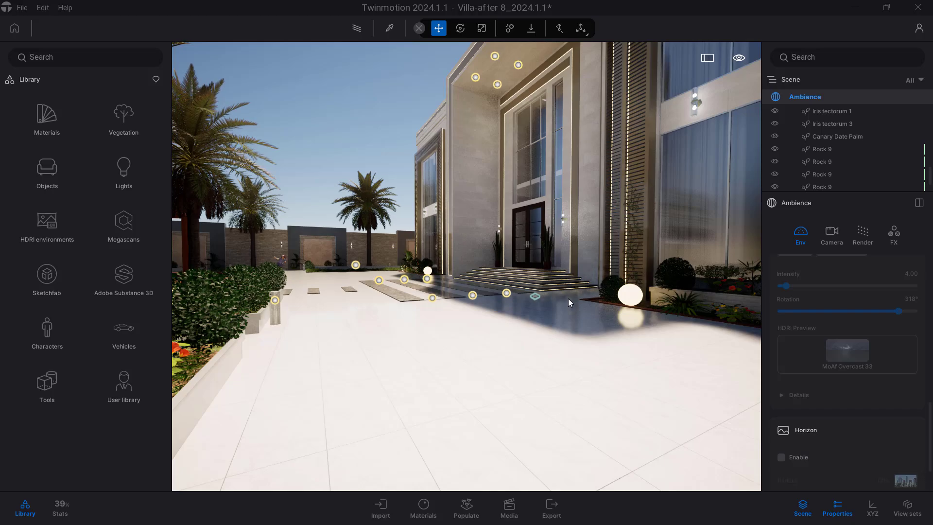
pyautogui.moveTo(568, 299)
pyautogui.mouseDown()
pyautogui.moveTo(437, 292)
pyautogui.moveTo(369, 273)
pyautogui.mouseUp()
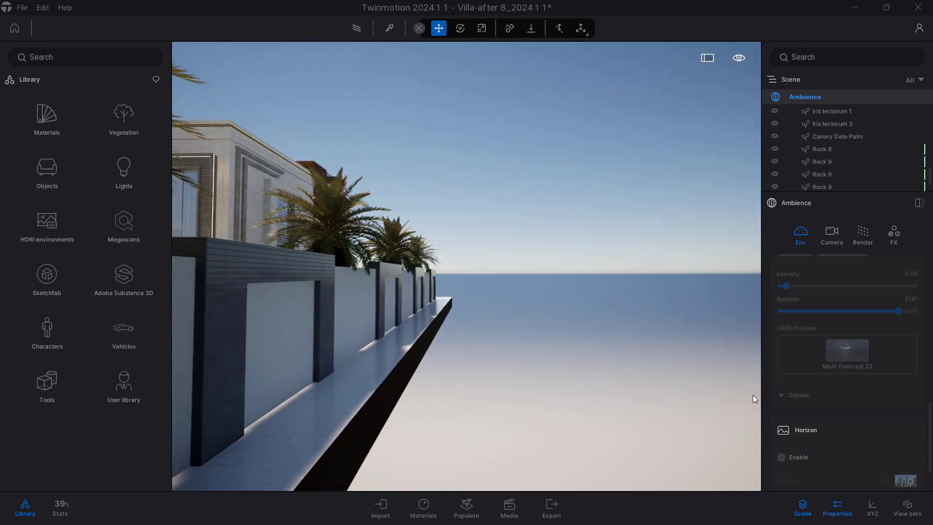
# Enable the horizon and try Town, Mountains, Bay, City island, then European city.
pyautogui.click(781, 456)
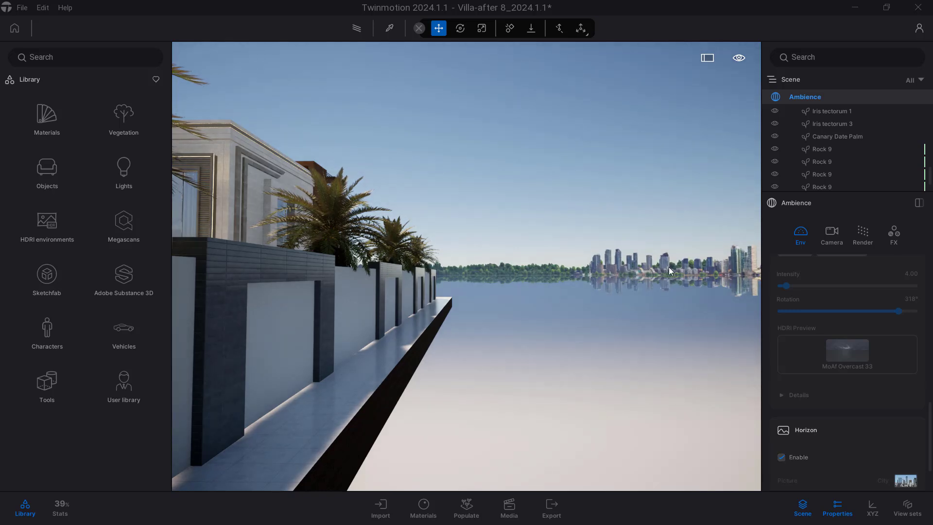
pyautogui.moveTo(668, 266); pyautogui.dragTo(543, 266, button='middle')
pyautogui.scroll(-2, 827, 398)
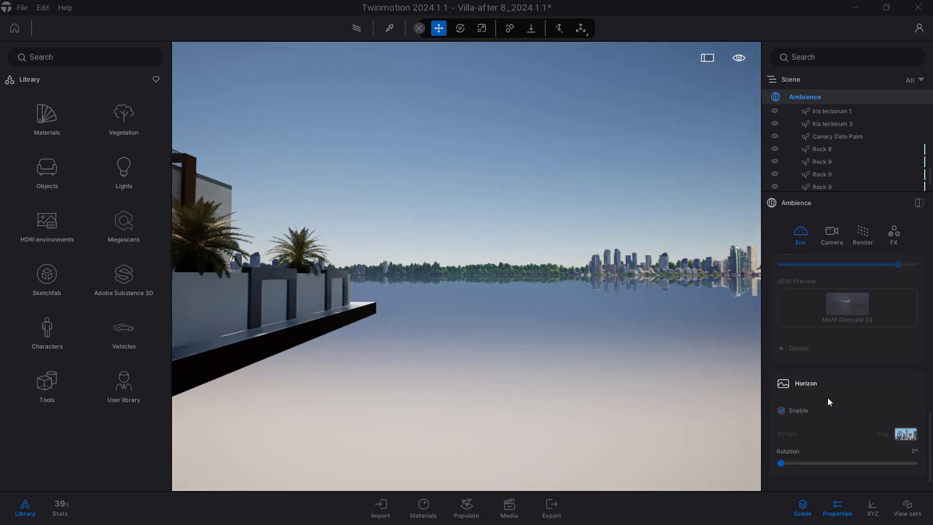
pyautogui.click(906, 434)
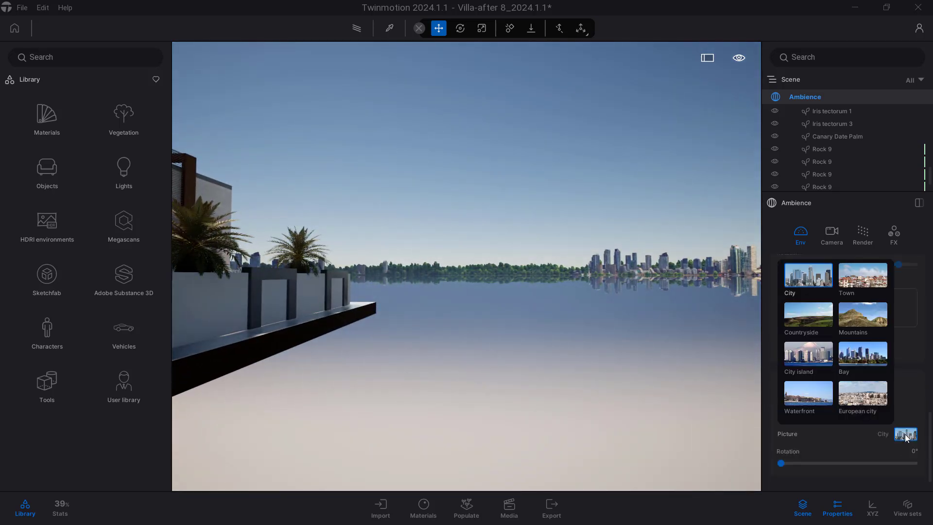
pyautogui.click(869, 282)
pyautogui.click(862, 318)
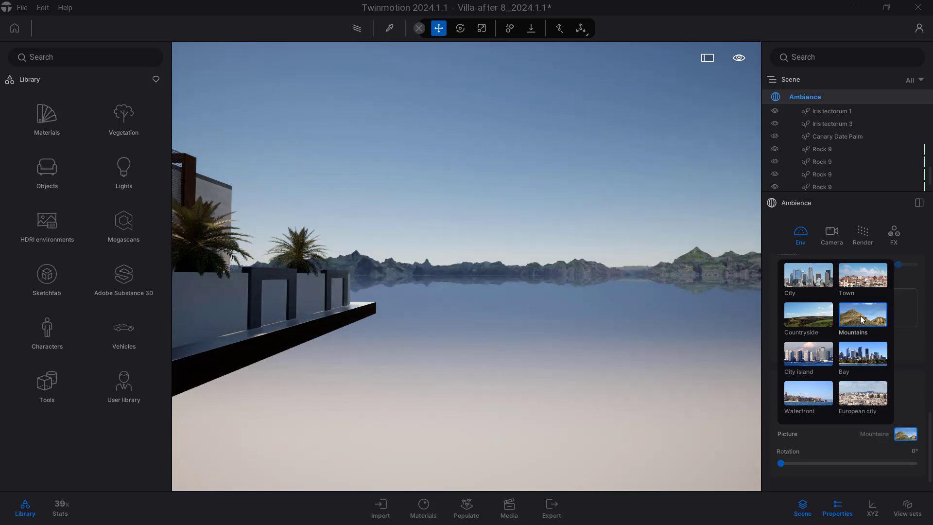
pyautogui.click(856, 354)
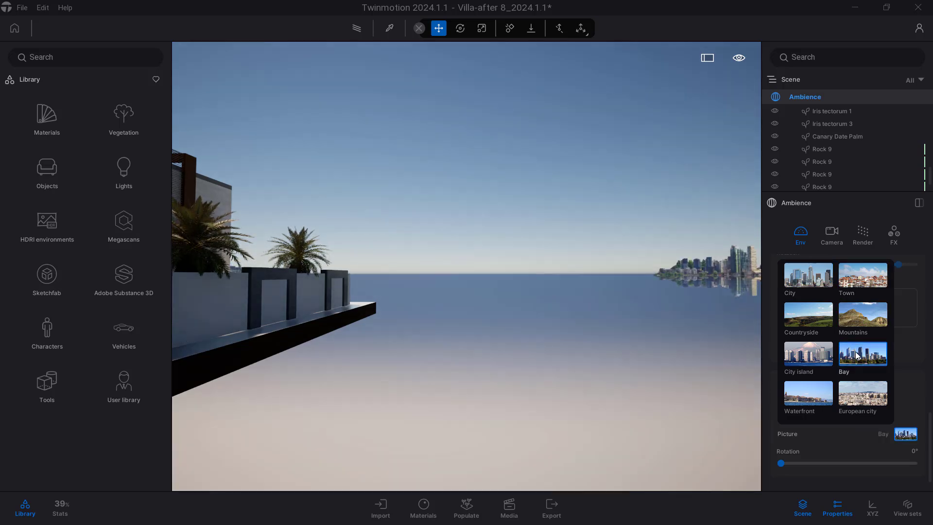
pyautogui.click(808, 357)
pyautogui.click(855, 396)
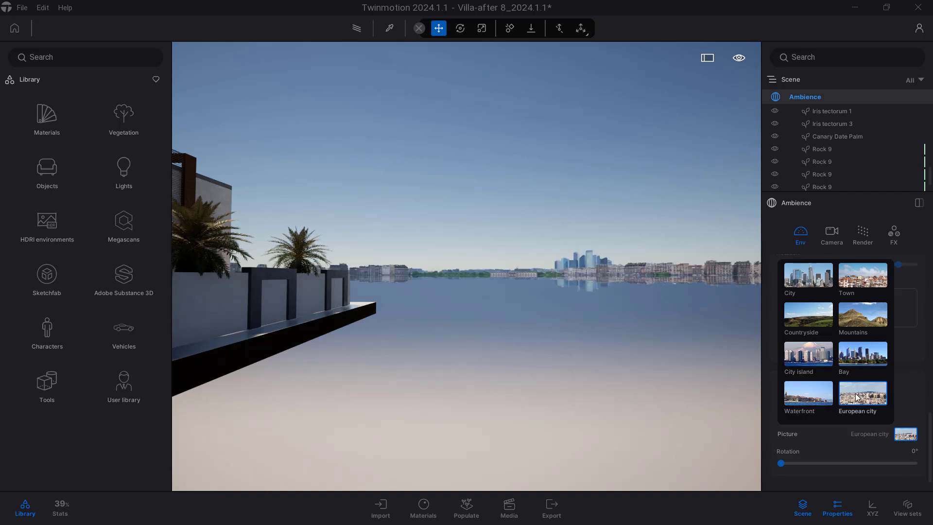
# Rotate the European city horizon to 88°, then disable the horizon.
pyautogui.moveTo(783, 463)
pyautogui.mouseDown()
pyautogui.moveTo(869, 463)
pyautogui.moveTo(813, 463)
pyautogui.mouseUp()
pyautogui.click(781, 411)
pyautogui.scroll(-1, 859, 400)
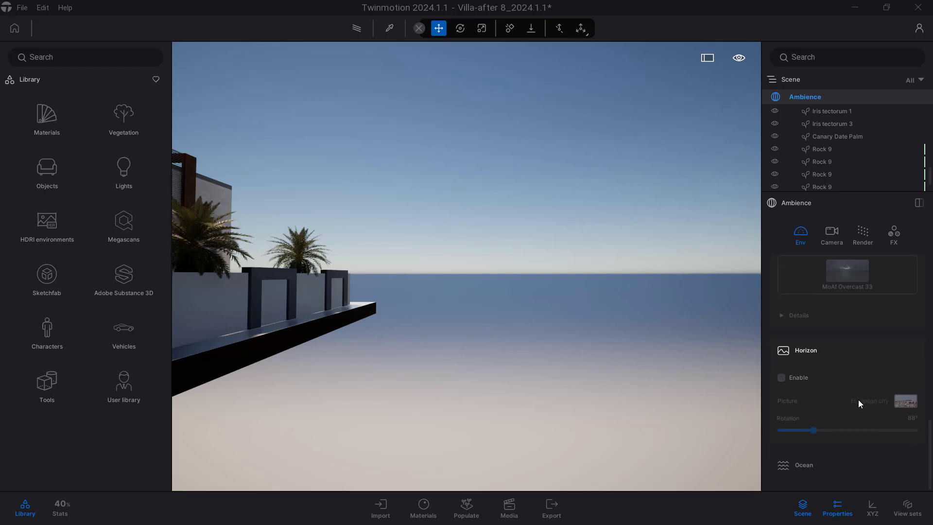
pyautogui.scroll(-2, 818, 432)
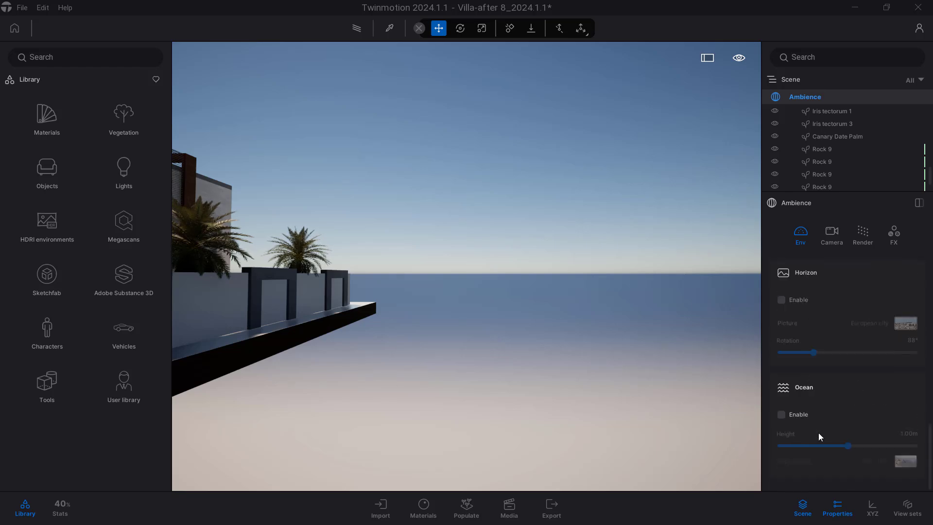
pyautogui.click(781, 415)
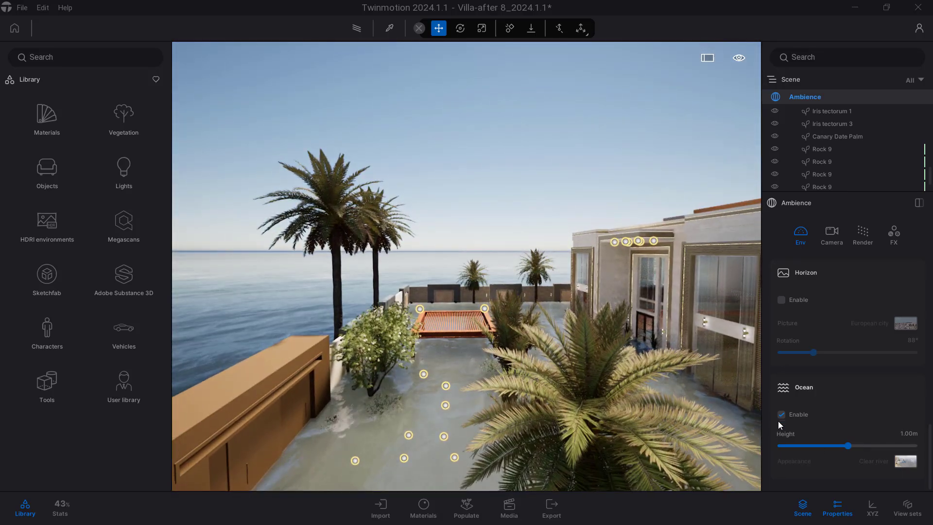
pyautogui.click(781, 414)
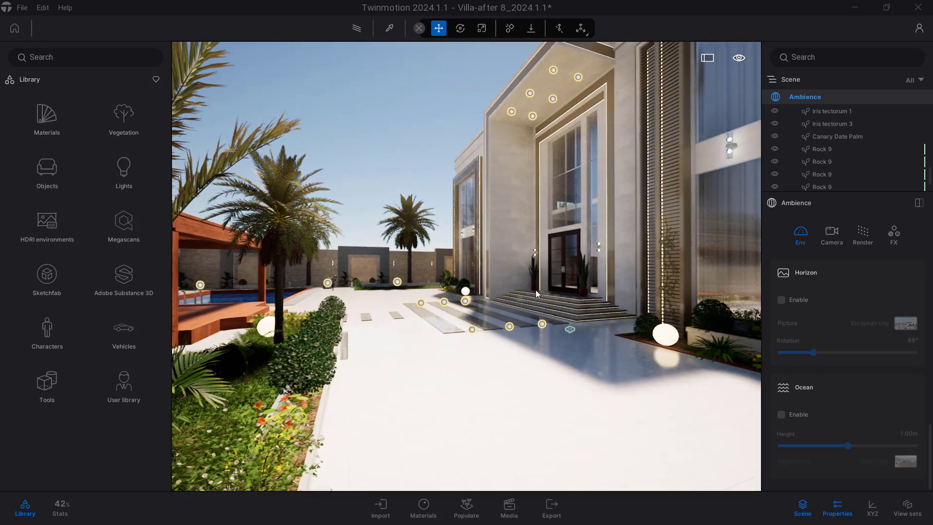
pyautogui.scroll(3, 837, 300)
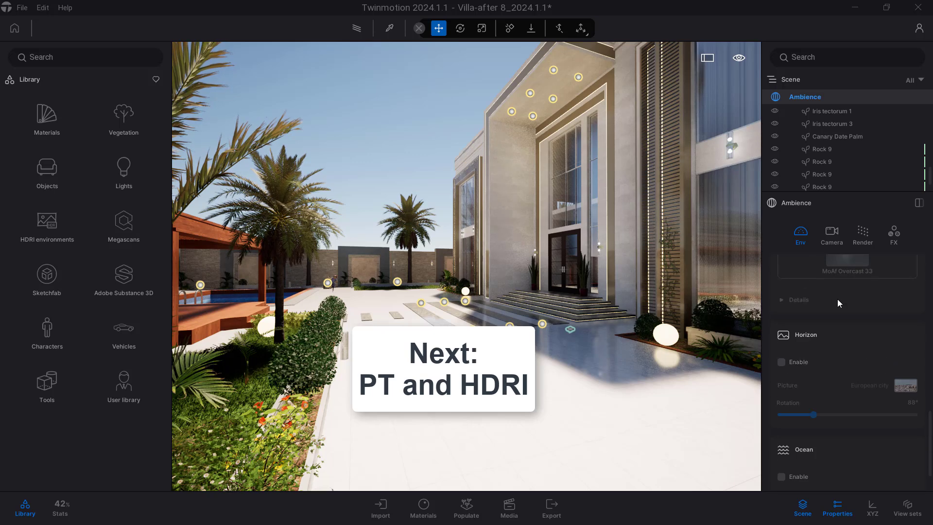
pyautogui.scroll(2, 838, 299)
pyautogui.scroll(2, 838, 299)
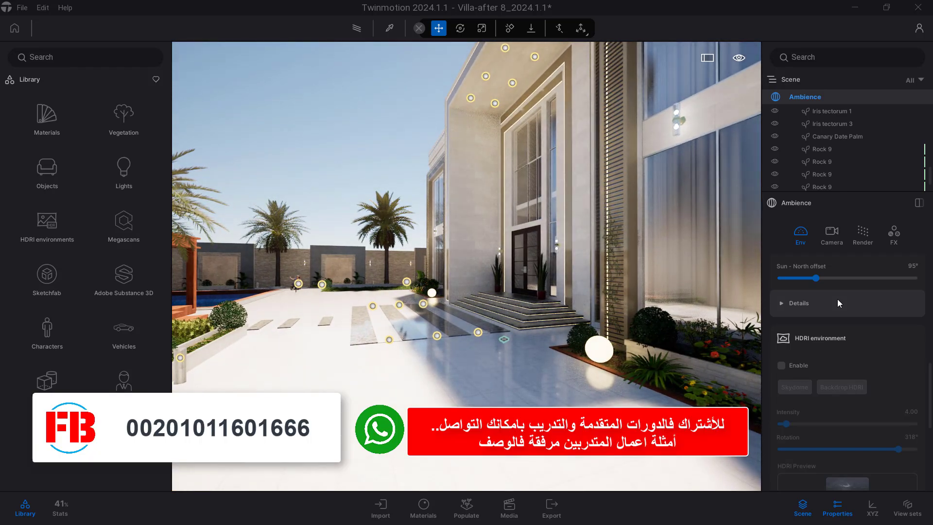
pyautogui.scroll(-5, 815, 364)
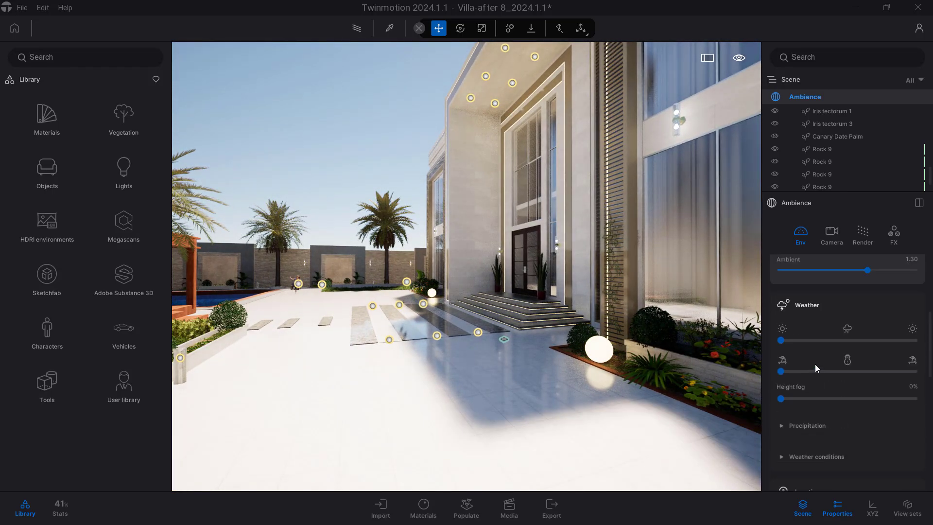
pyautogui.scroll(2, 815, 363)
pyautogui.scroll(2, 801, 309)
pyautogui.scroll(2, 806, 321)
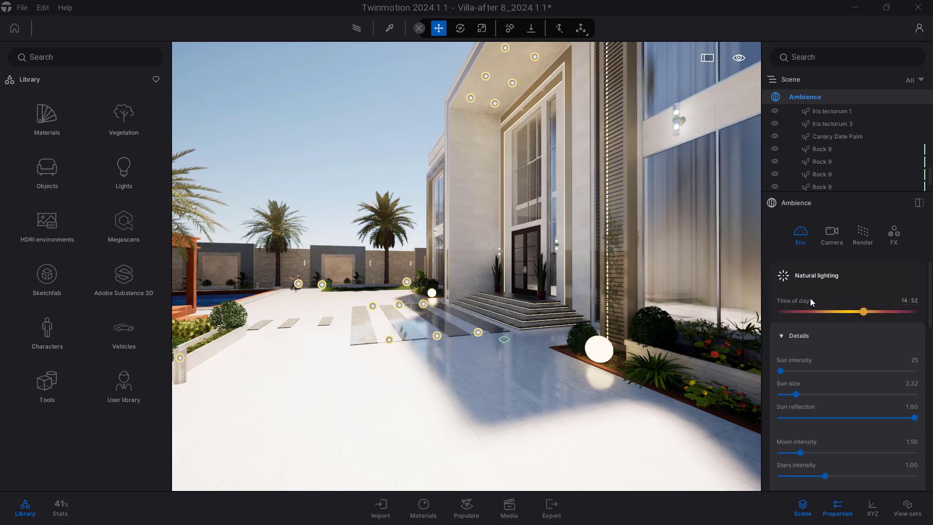
pyautogui.scroll(-1, 820, 400)
pyautogui.scroll(-2, 820, 394)
pyautogui.scroll(-2, 820, 392)
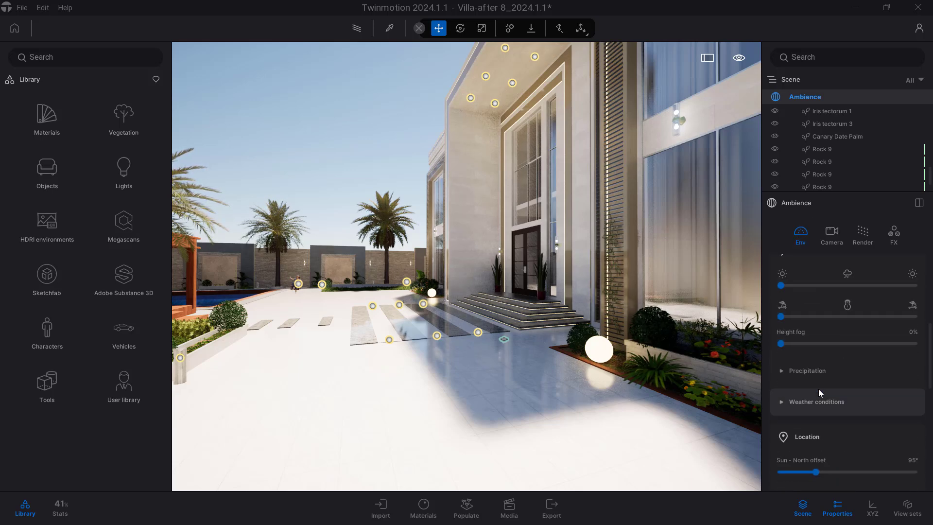
pyautogui.scroll(1, 819, 392)
pyautogui.scroll(2, 819, 392)
pyautogui.scroll(2, 819, 392)
# Navigate the camera left and back to show more of the entrance courtyard.
pyautogui.scroll(1, 819, 392)
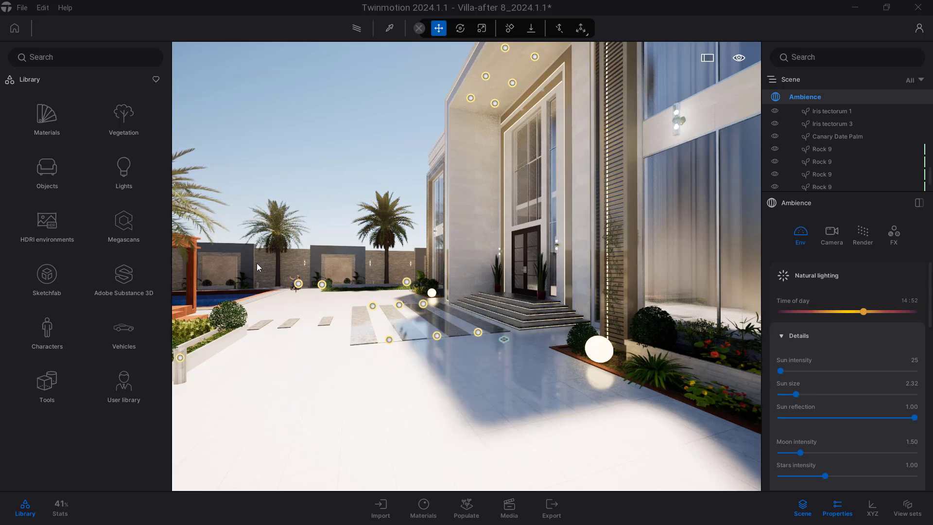
pyautogui.moveTo(263, 238); pyautogui.dragTo(301, 240)
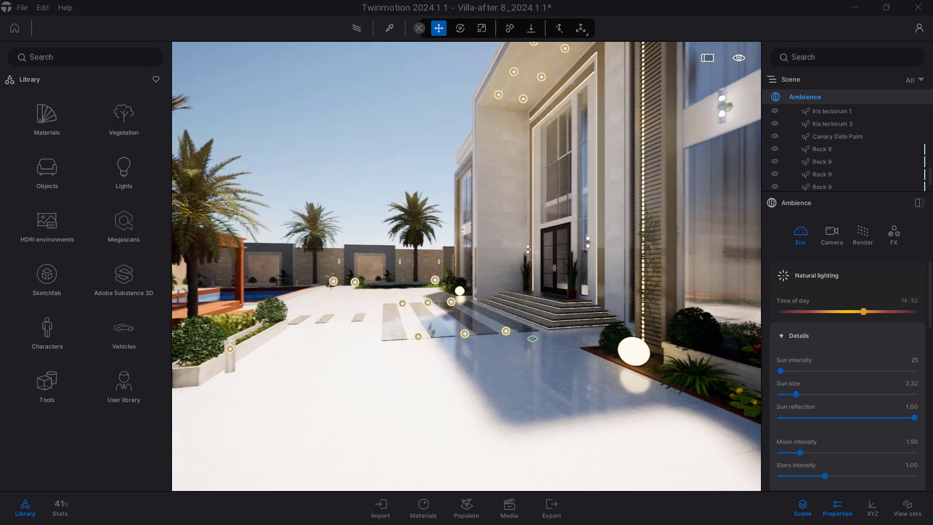
pyautogui.press('Left')
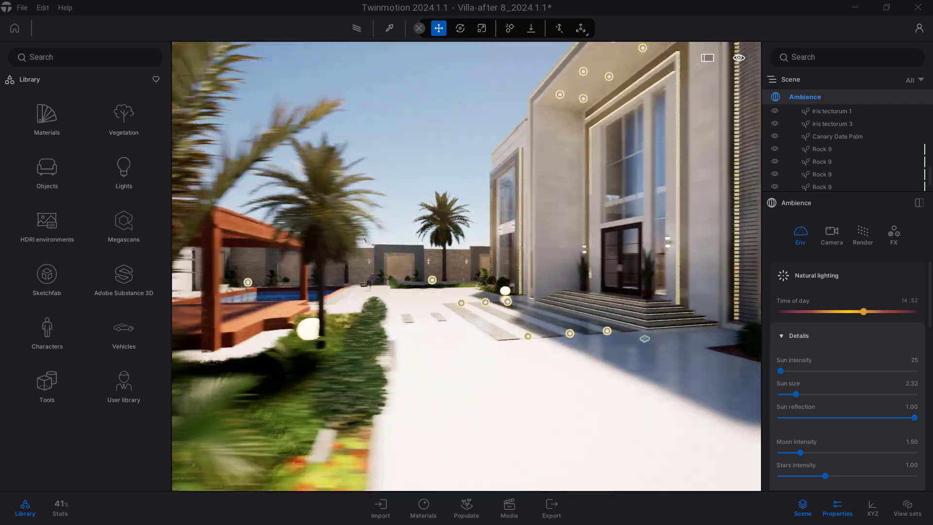
pyautogui.moveTo(375, 196); pyautogui.dragTo(375, 196)
pyautogui.press('Down')
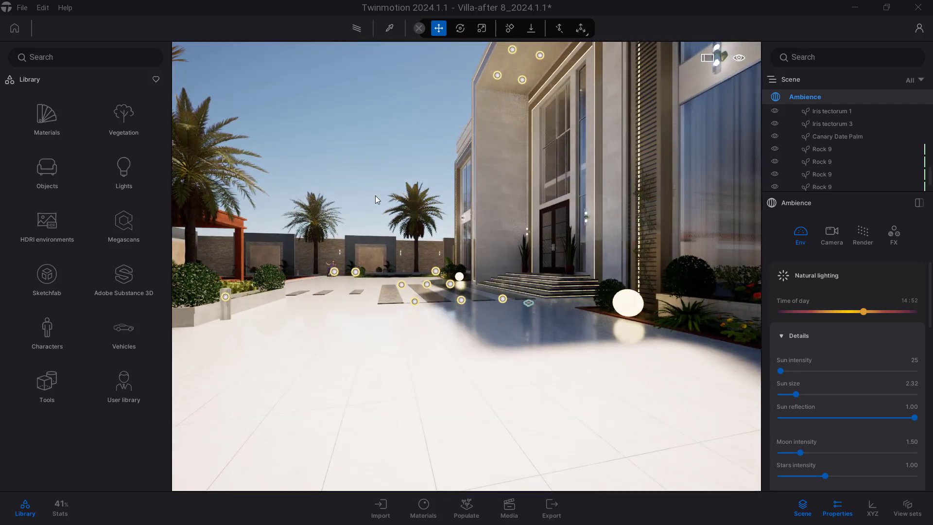